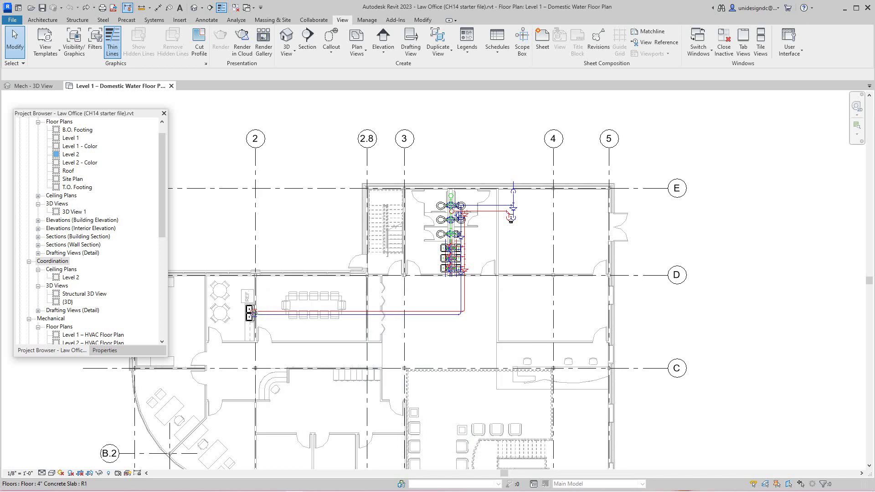
scroll(466, 259, up, 2)
scroll(466, 260, up, 2)
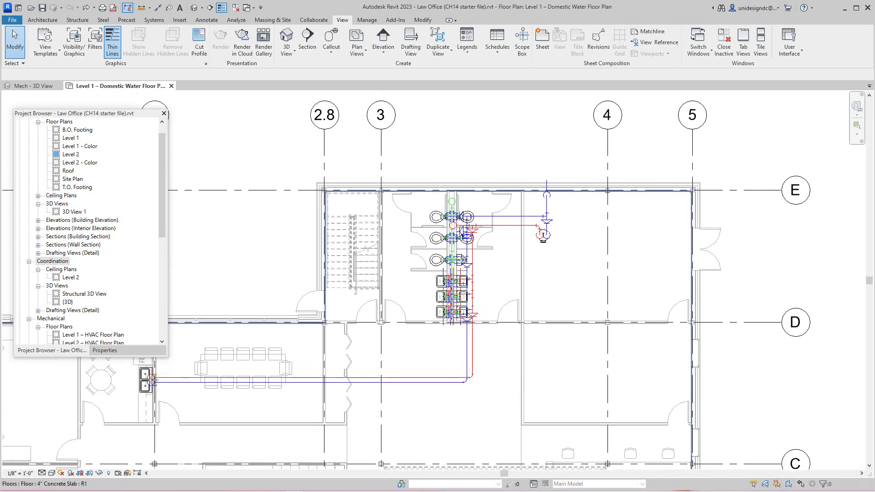
scroll(465, 260, up, 2)
scroll(465, 260, down, 1)
scroll(465, 260, up, 1)
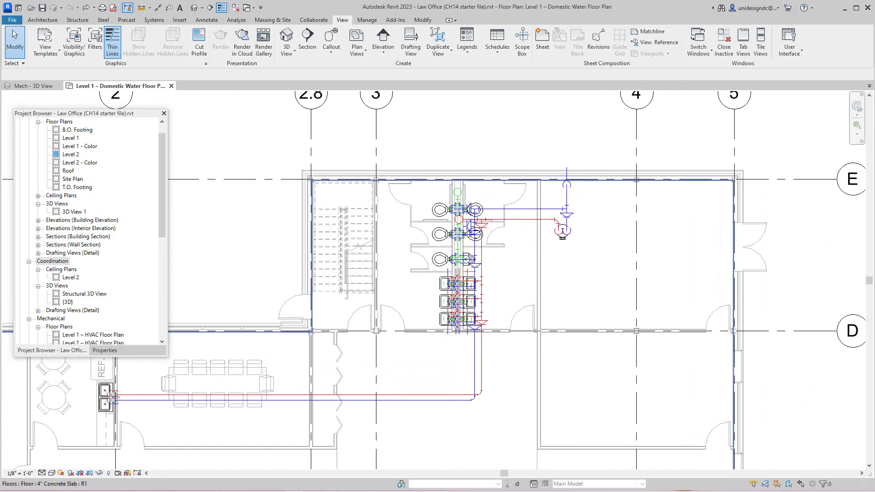
scroll(479, 260, down, 1)
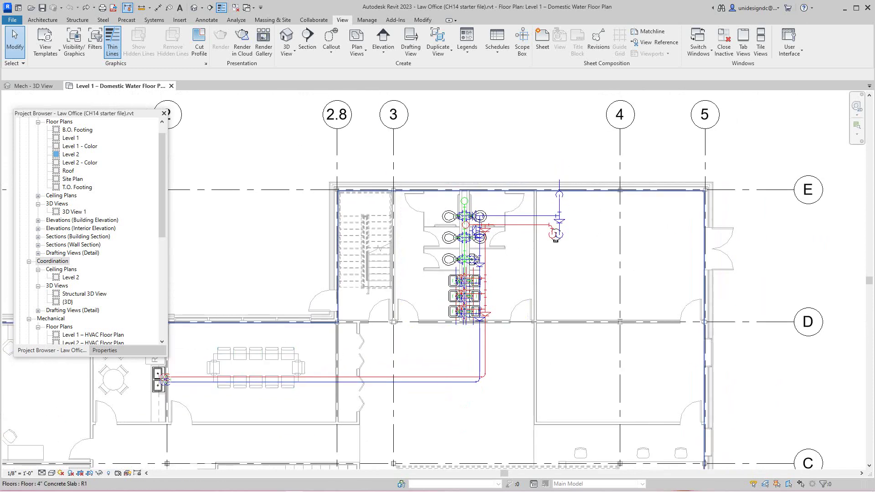
scroll(465, 260, down, 1)
scroll(465, 260, up, 1)
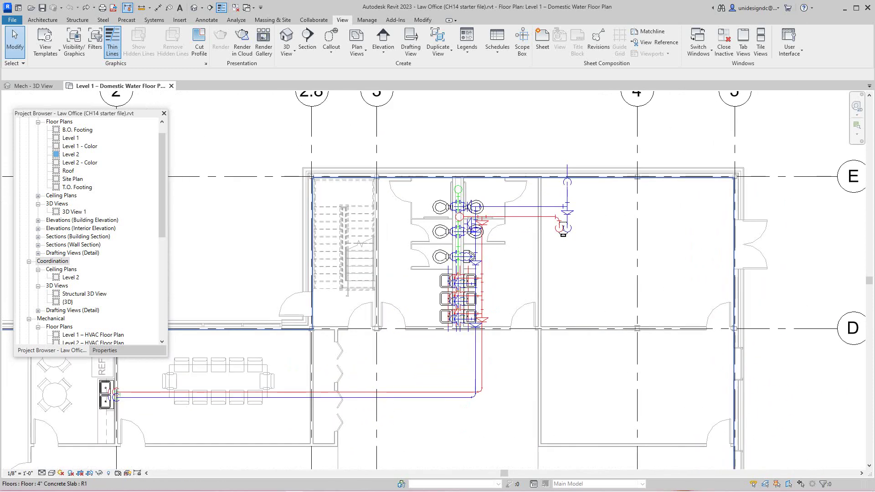
Frame the restrooms and set the Level 1 Domestic Water plan's detail level to Fine.
mouse_move(465, 260)
middle_down()
mouse_move(457, 267)
mouse_move(458, 252)
middle_up()
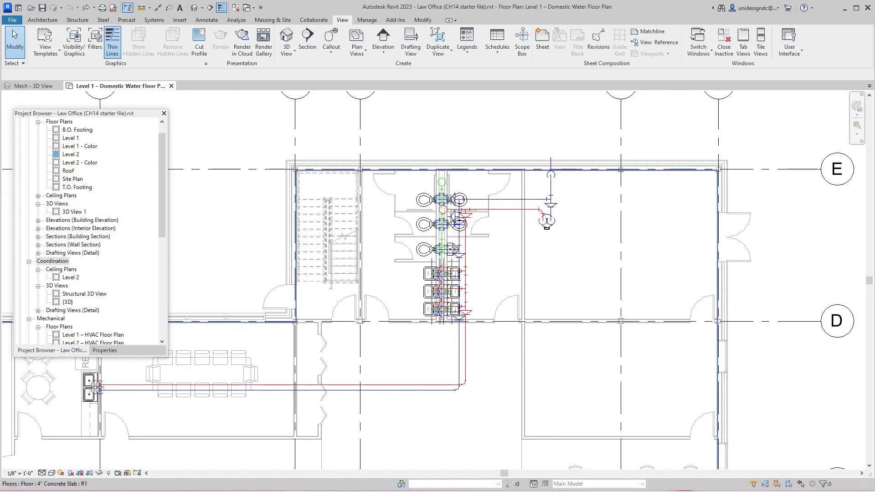
click(44, 472)
click(55, 464)
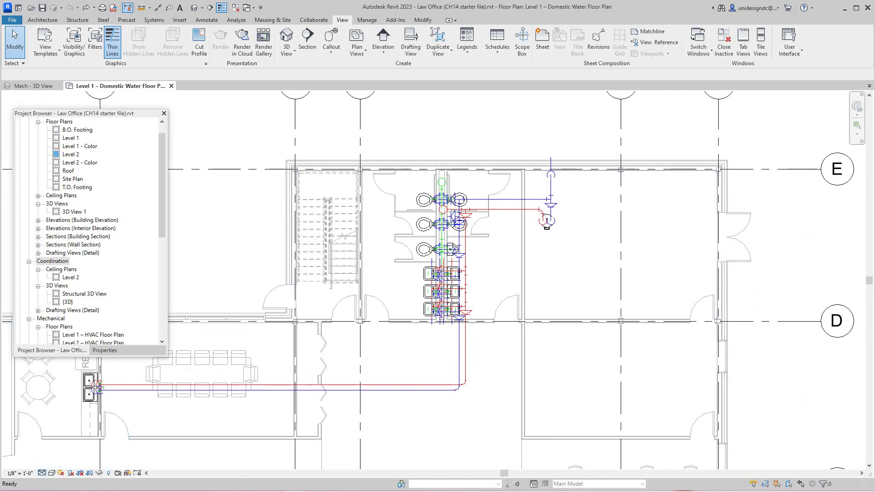
scroll(479, 239, up, 1)
scroll(479, 240, up, 1)
scroll(480, 239, up, 1)
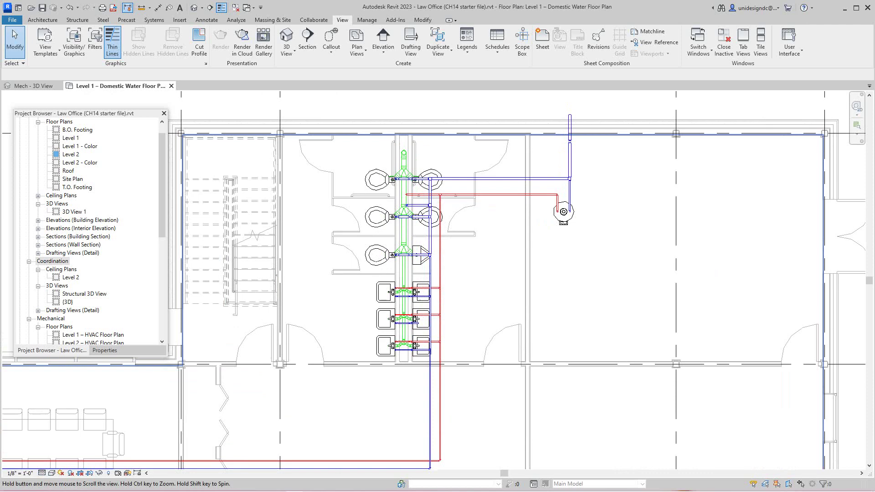
scroll(478, 239, down, 2)
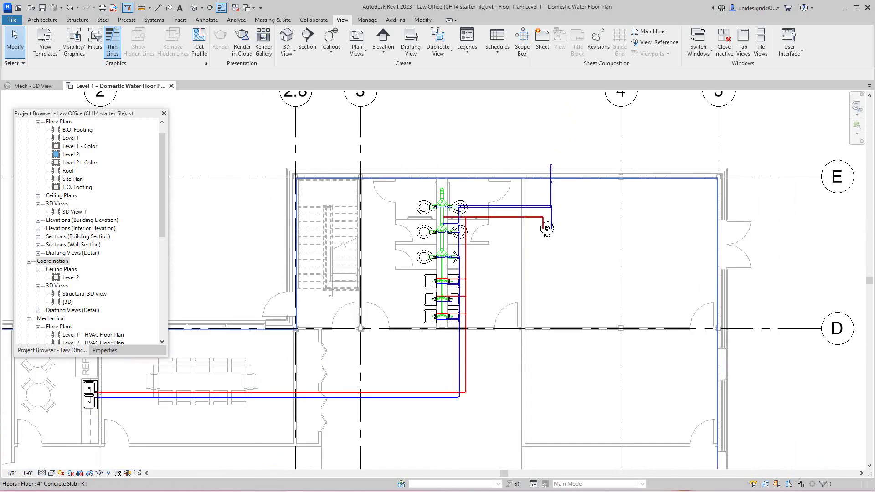
scroll(547, 225, up, 2)
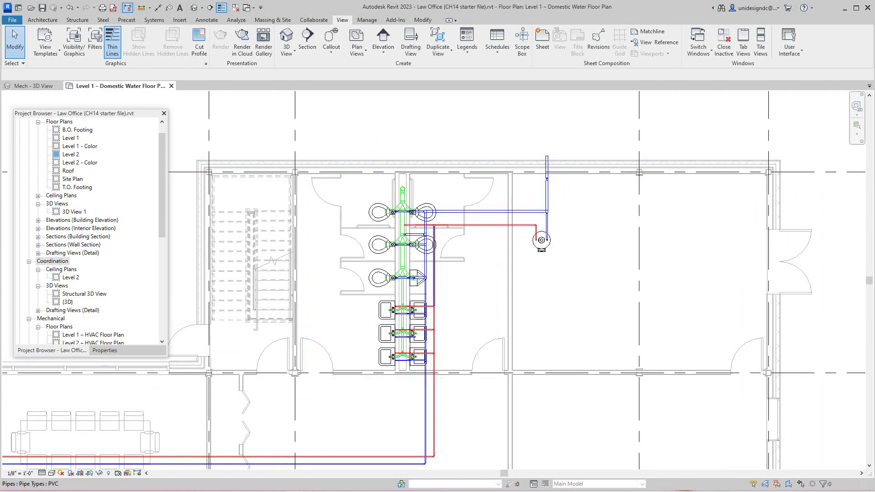
scroll(442, 240, down, 2)
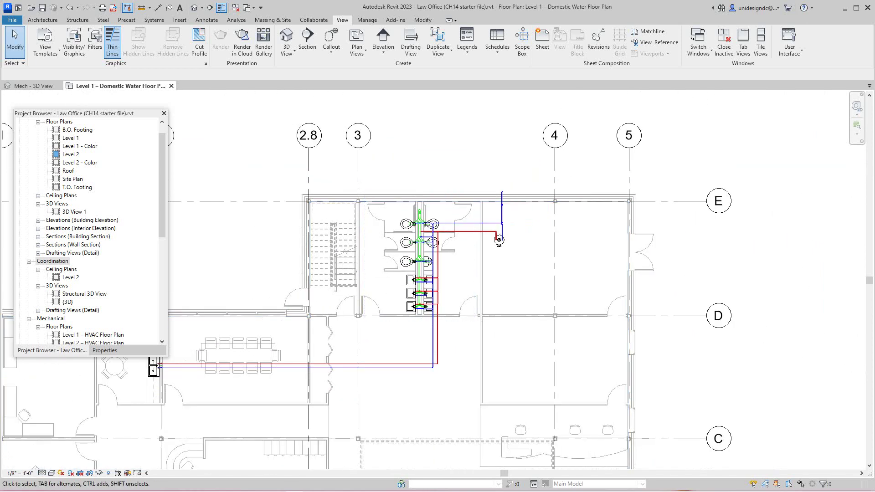
Cut Section 1 through the restrooms near grid 3 and open it.
click(221, 7)
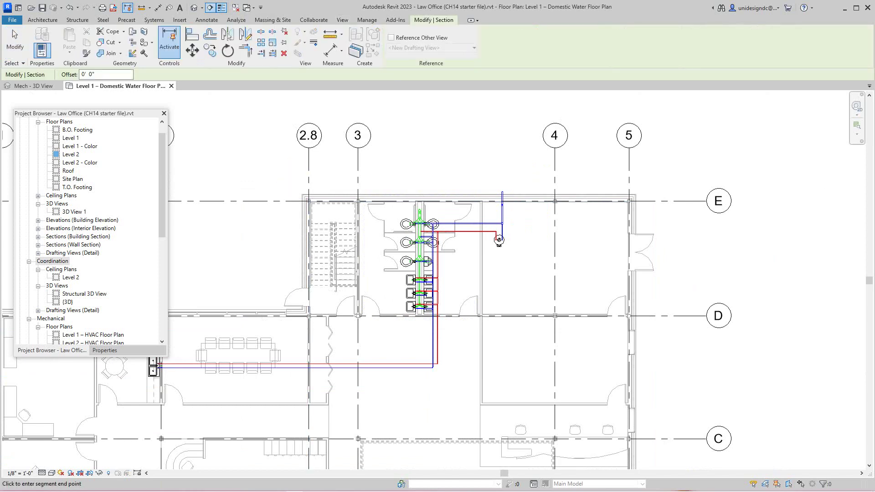
click(369, 175)
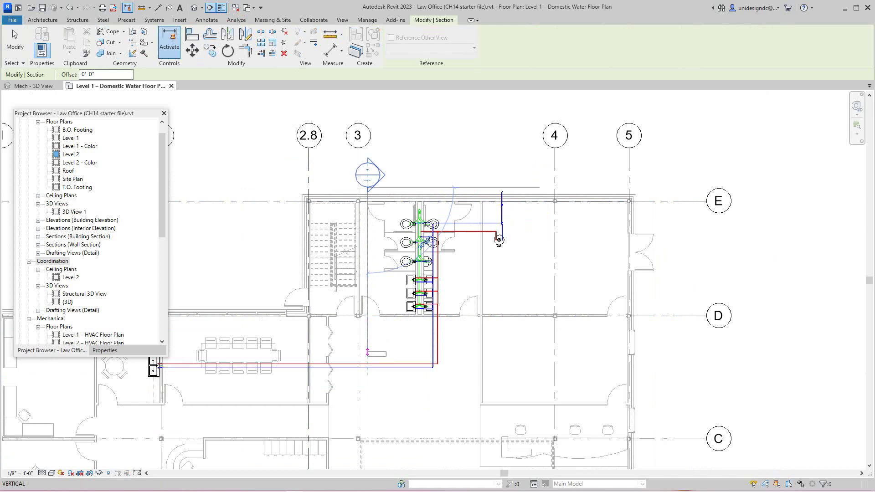
click(368, 377)
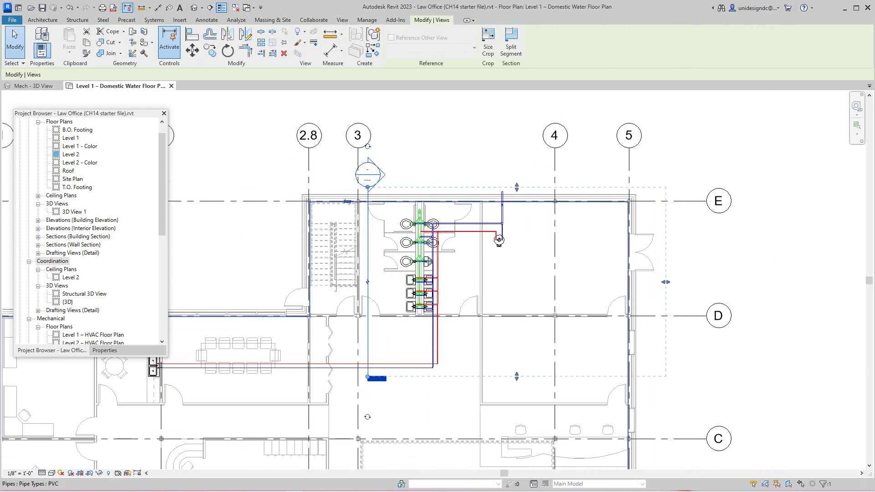
key(Escape)
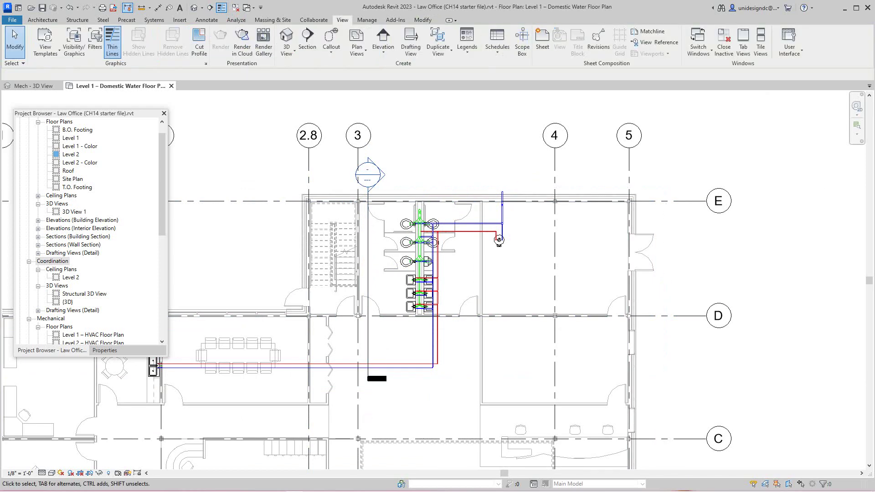
double_click(370, 174)
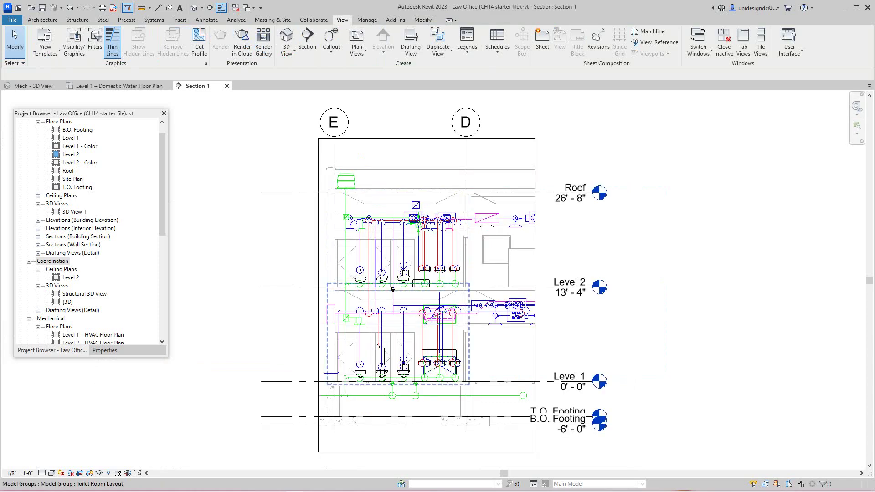
scroll(452, 274, up, 2)
scroll(452, 273, up, 2)
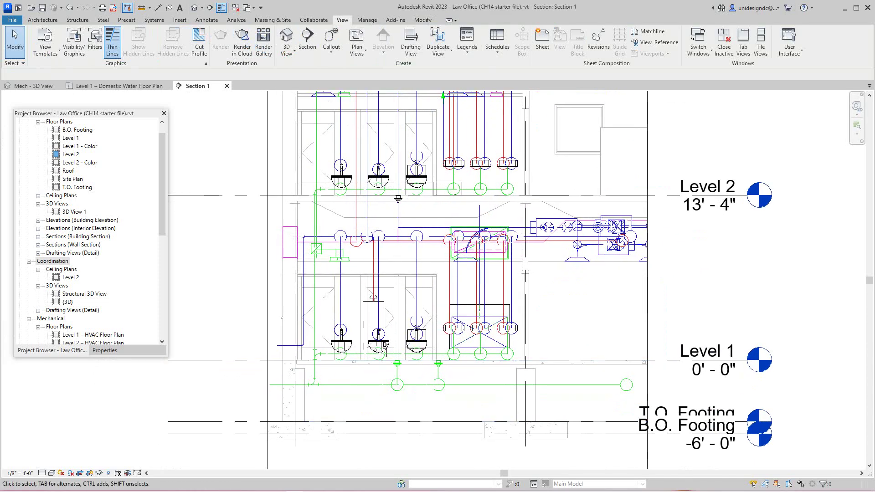
Display Section 1 in the Shaded visual style.
click(51, 473)
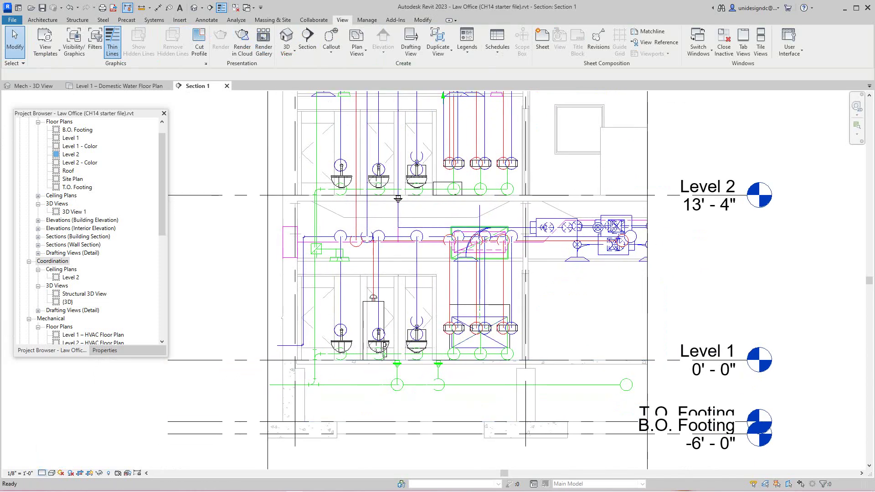
click(69, 463)
click(67, 445)
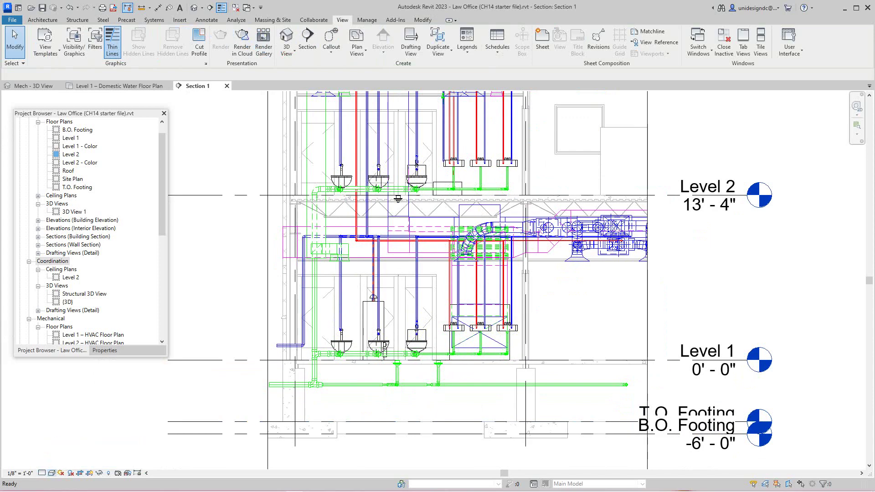
mouse_move(479, 274)
middle_down()
mouse_move(484, 278)
mouse_move(470, 283)
middle_up()
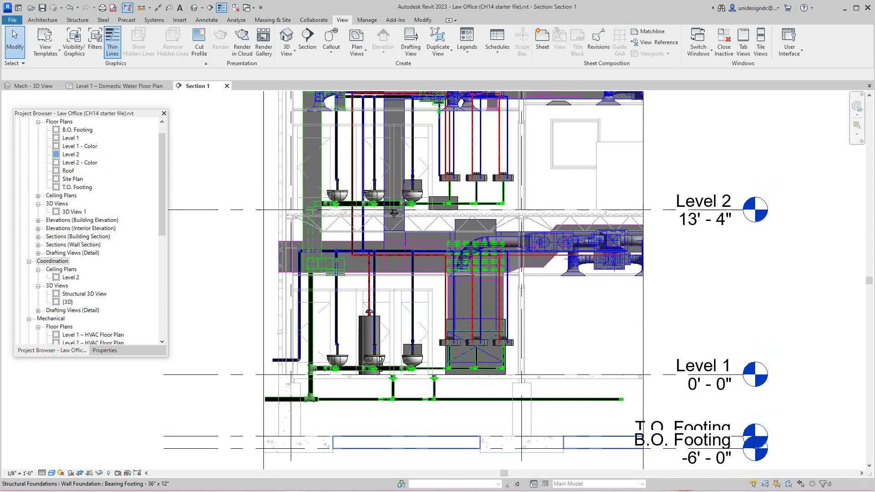
scroll(520, 308, down, 2)
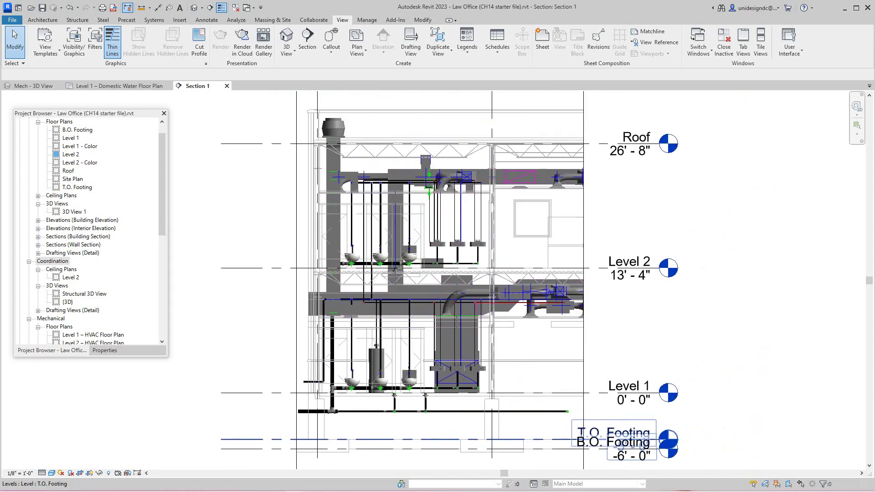
scroll(479, 321, up, 2)
scroll(499, 373, up, 1)
scroll(499, 373, down, 1)
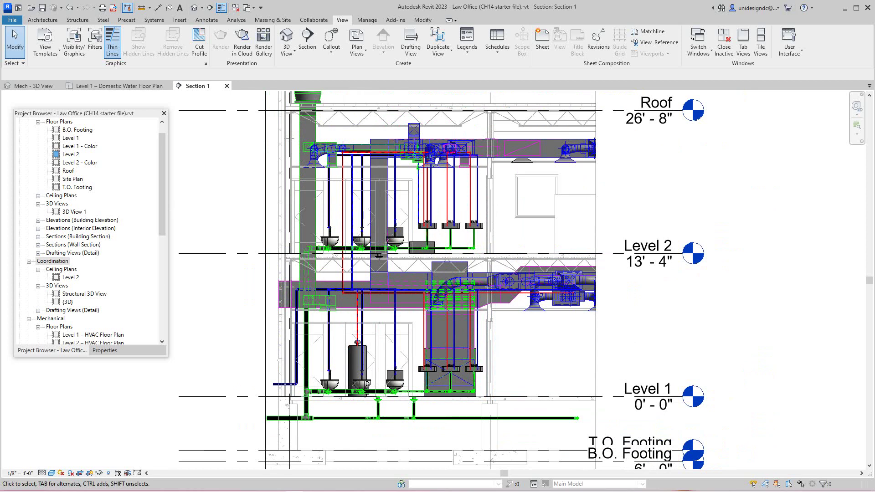
Return to the Level 1 Domestic Water plan and pan it onto the restroom plumbing.
click(120, 86)
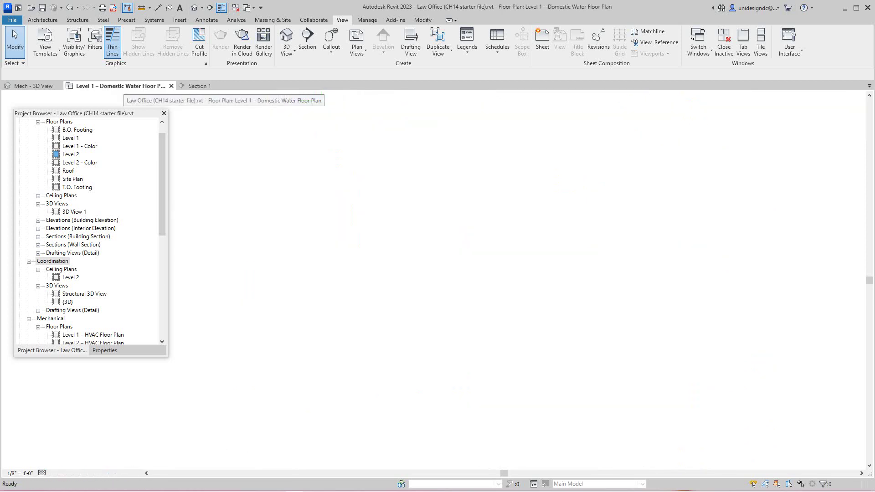
scroll(501, 240, down, 1)
scroll(509, 250, down, 1)
scroll(517, 257, down, 1)
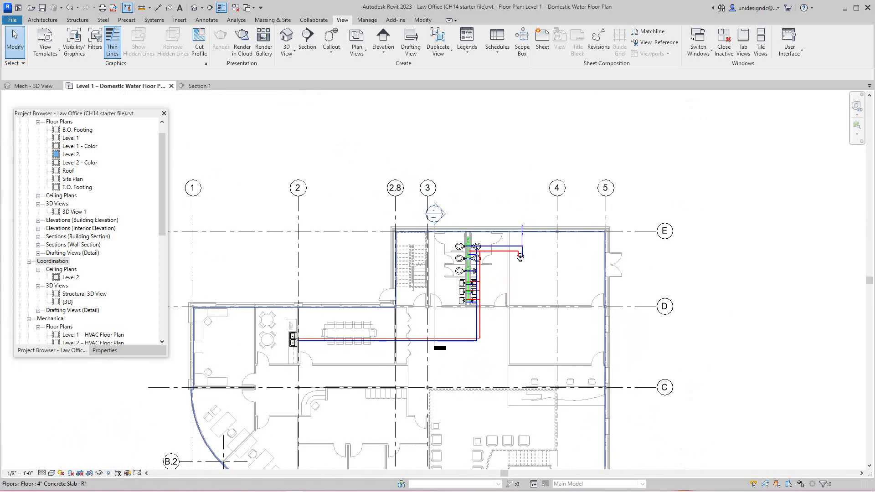
scroll(521, 260, up, 1)
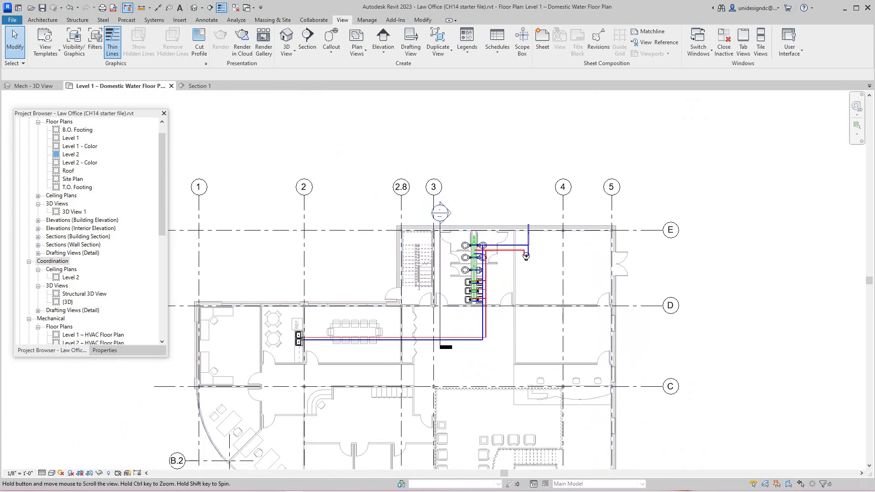
scroll(522, 259, up, 1)
scroll(533, 255, up, 1)
middle_drag(534, 255, 536, 228)
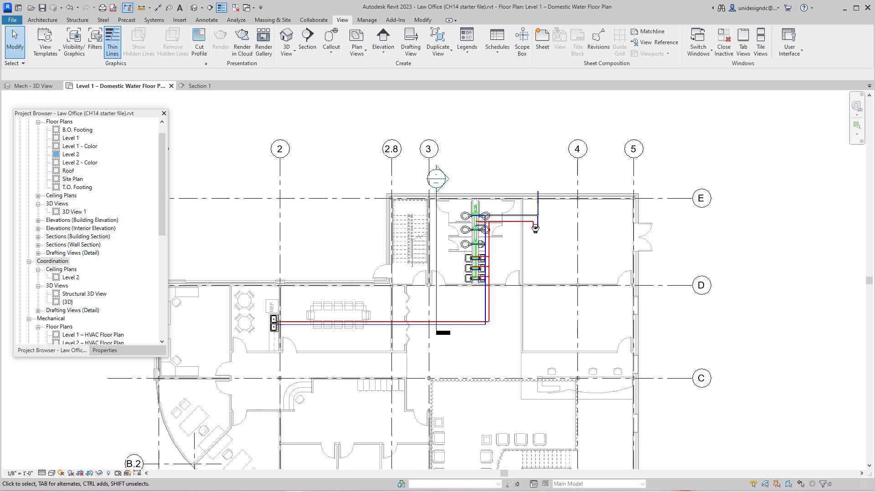
scroll(535, 228, up, 1)
scroll(535, 228, up, 2)
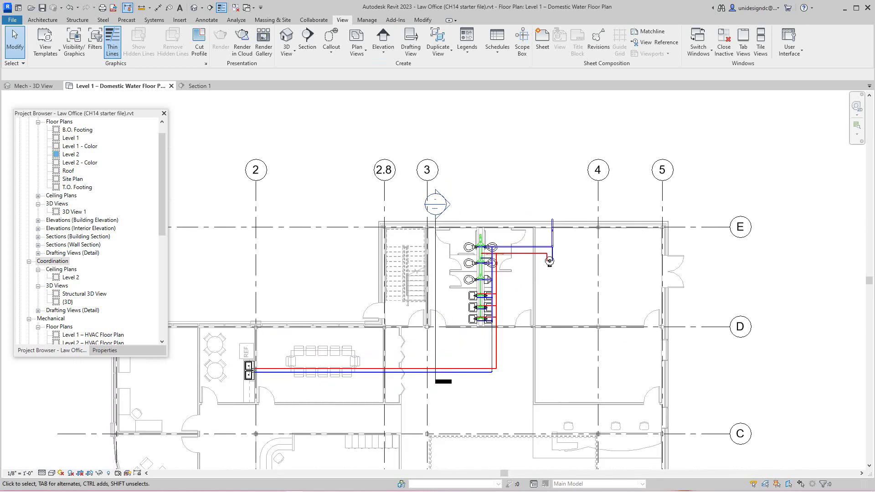
scroll(438, 260, up, 1)
scroll(437, 261, up, 1)
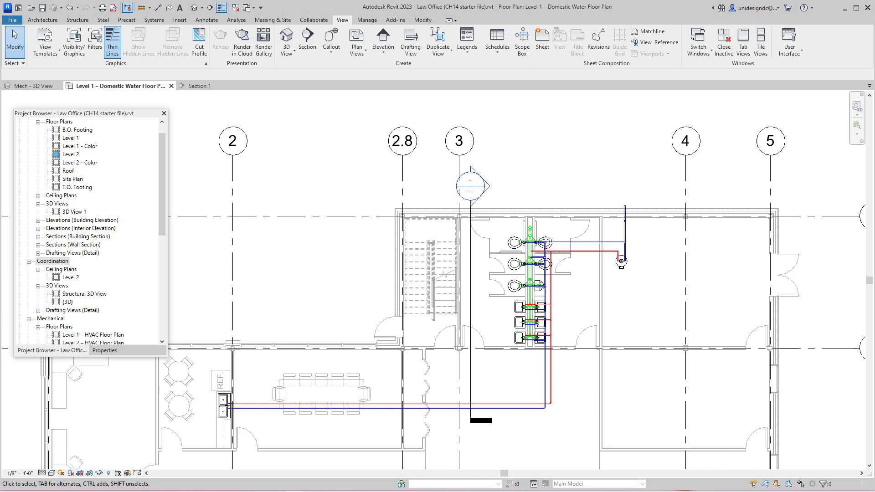
Create a new Level 1 floor plan view, named Level 1(1).
click(357, 46)
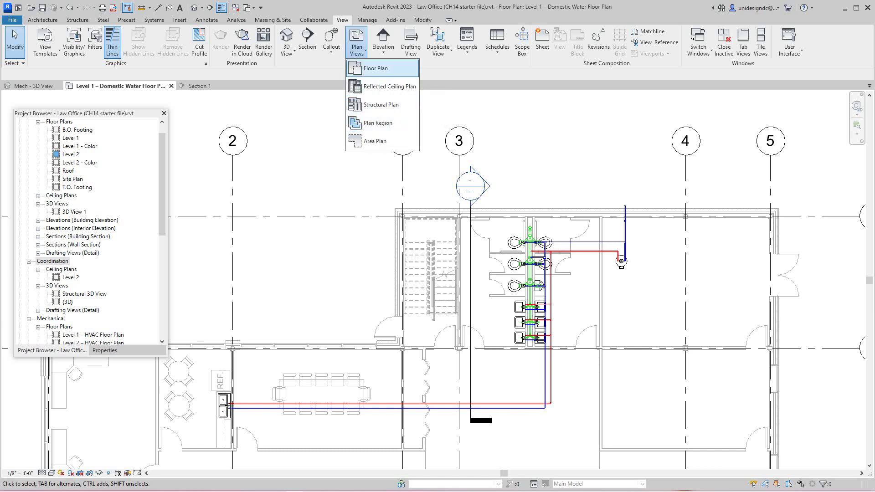
click(375, 69)
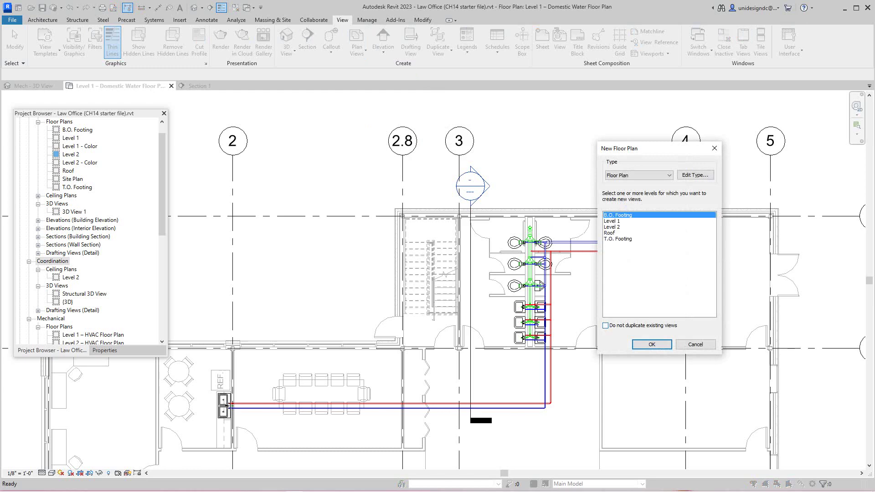
key(Down)
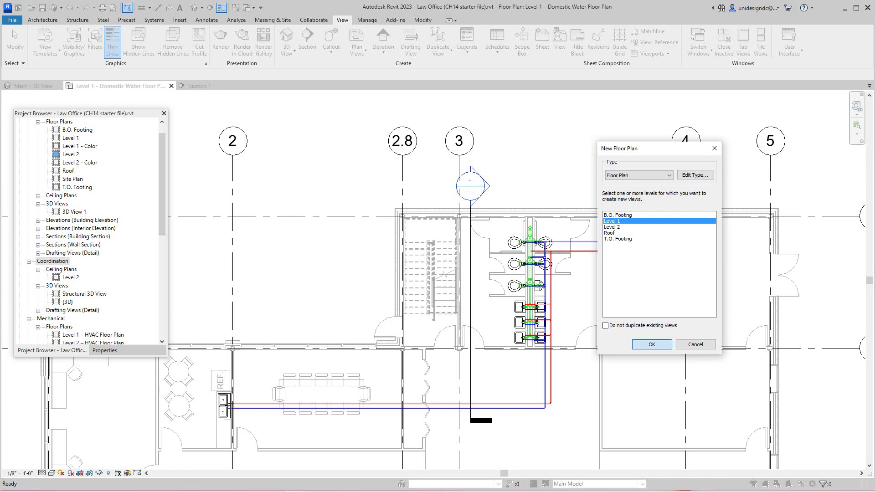
key(Return)
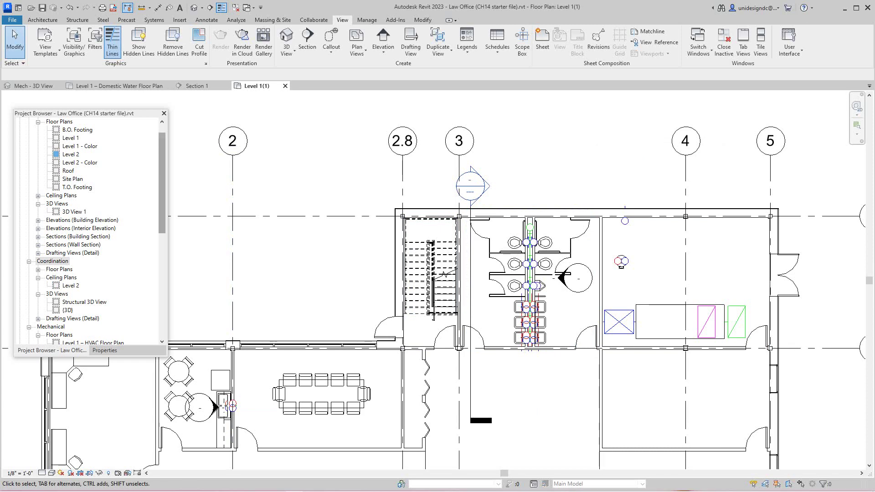
scroll(479, 274, down, 2)
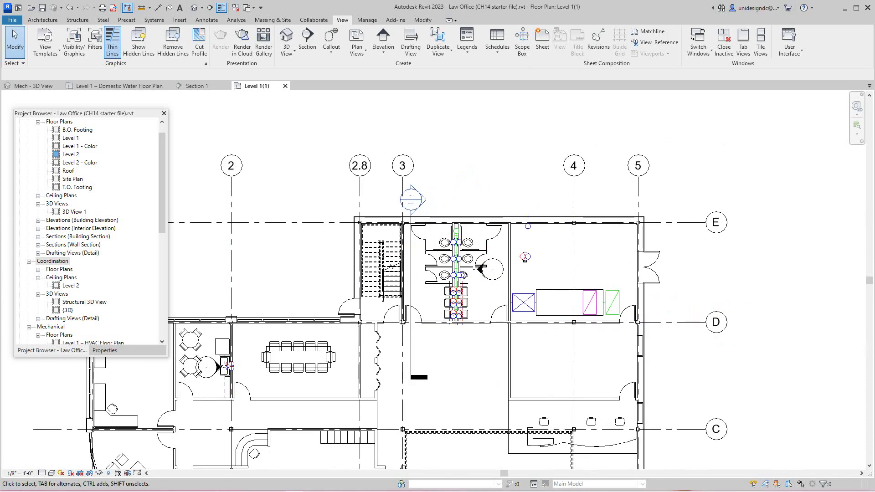
Find Level 1(1) under Coordination > Floor Plans in the Project Browser.
click(104, 350)
scroll(479, 274, down, 1)
scroll(479, 308, down, 2)
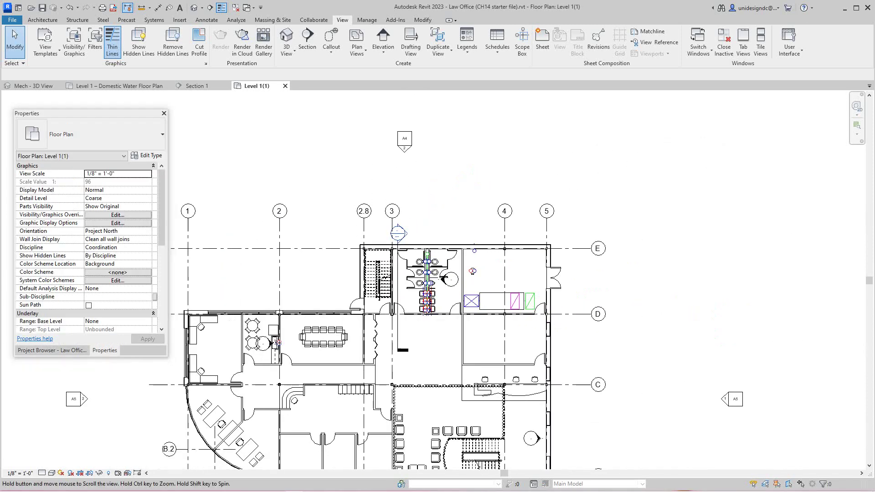
scroll(547, 273, up, 1)
scroll(547, 274, up, 1)
scroll(479, 308, up, 1)
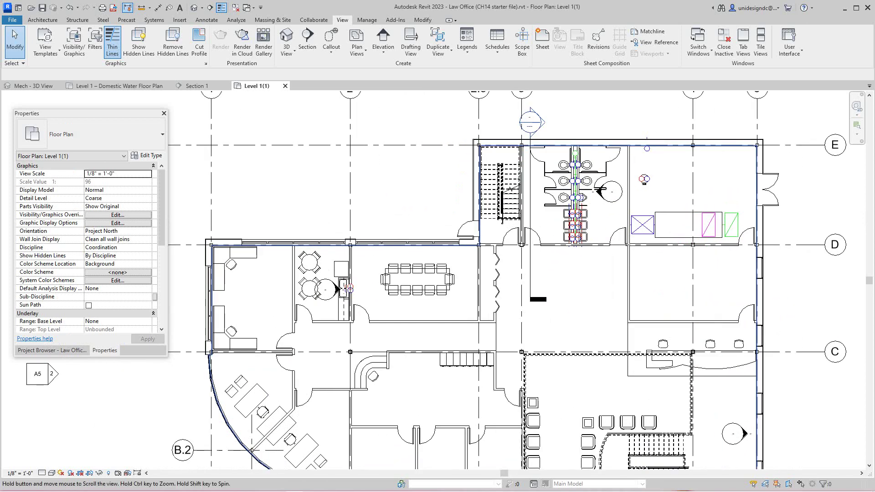
scroll(478, 308, up, 1)
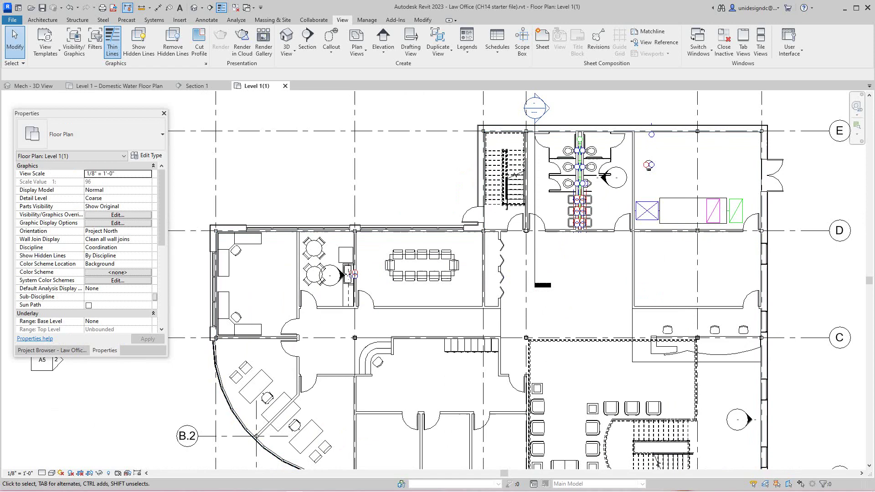
scroll(89, 260, down, 3)
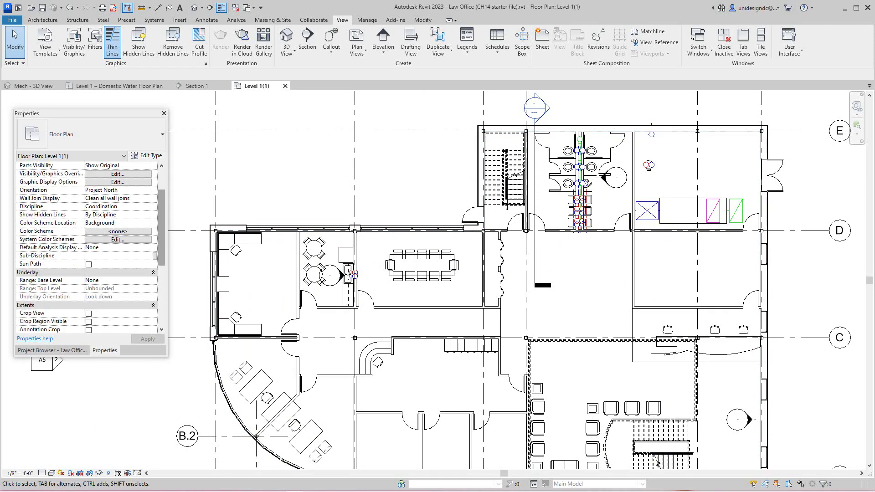
scroll(90, 260, down, 3)
scroll(89, 259, down, 3)
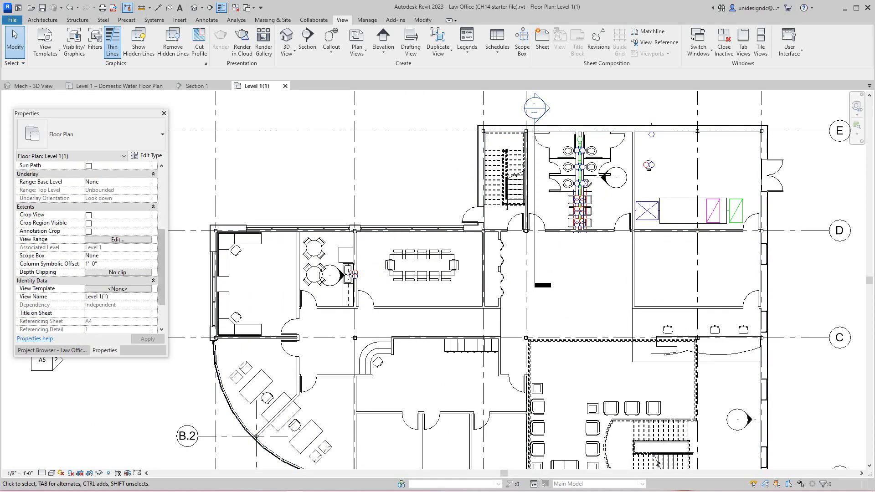
scroll(89, 260, down, 3)
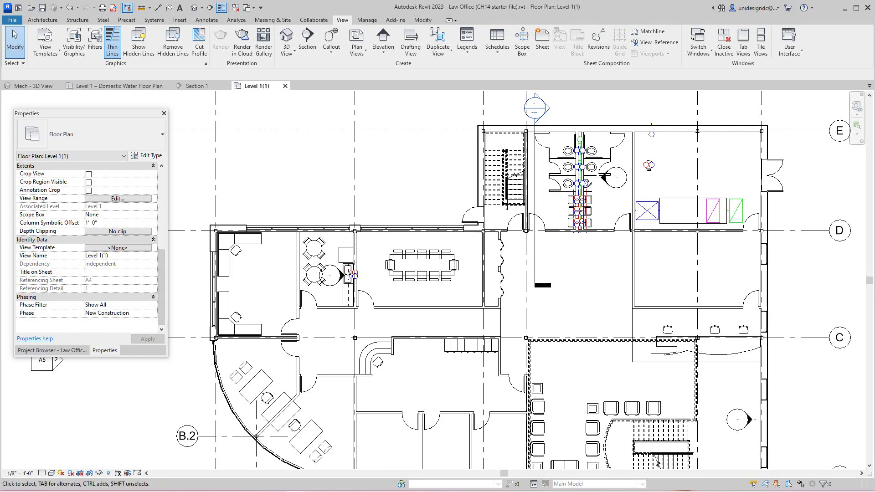
drag(162, 288, 162, 178)
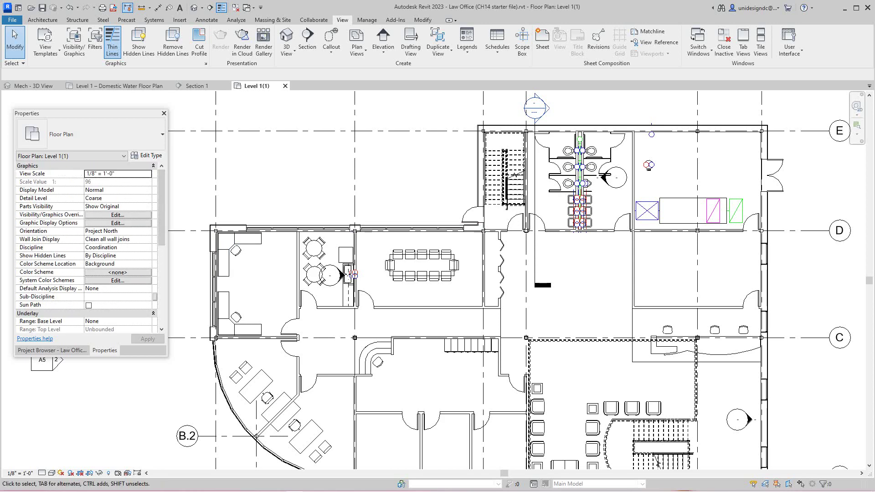
click(52, 351)
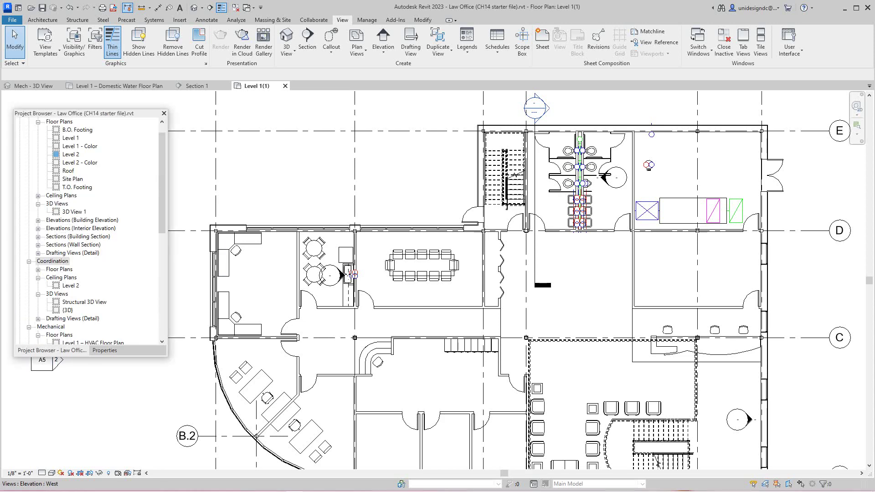
click(53, 262)
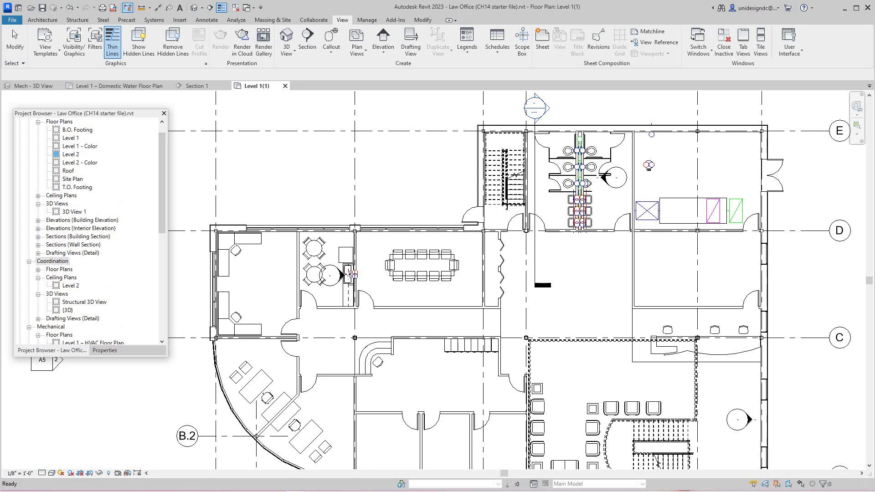
drag(82, 113, 73, 124)
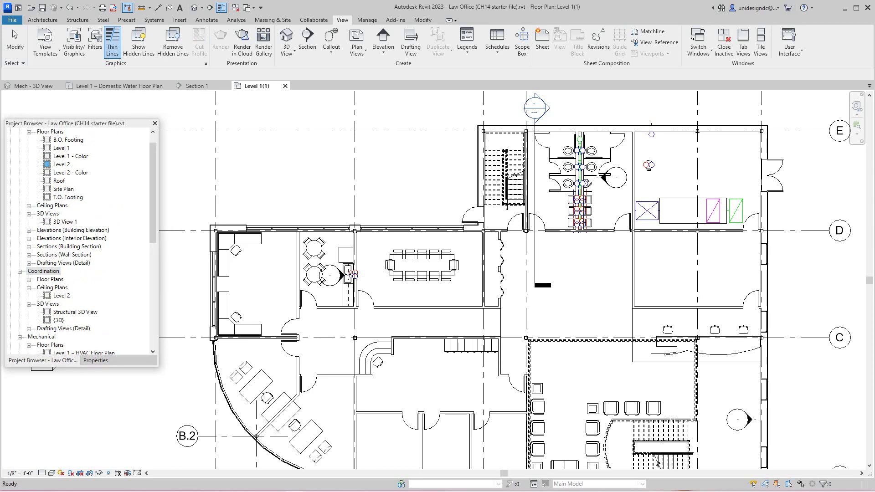
scroll(82, 239, up, 1)
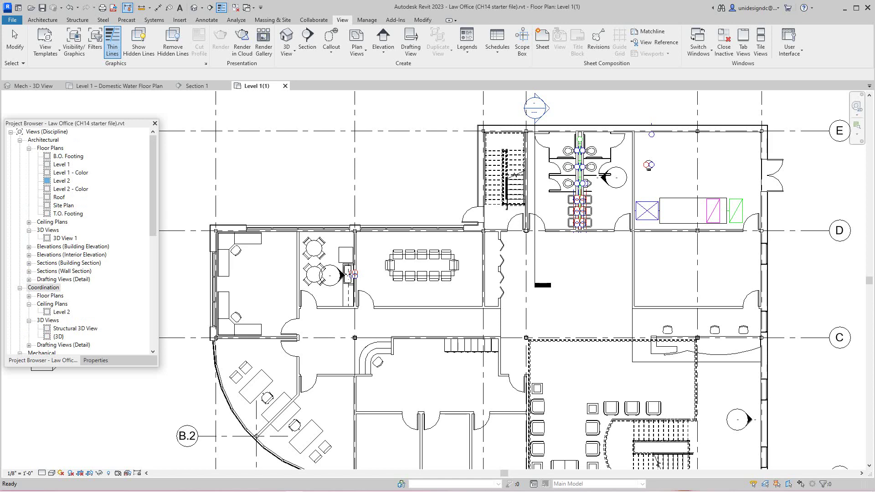
scroll(82, 240, down, 2)
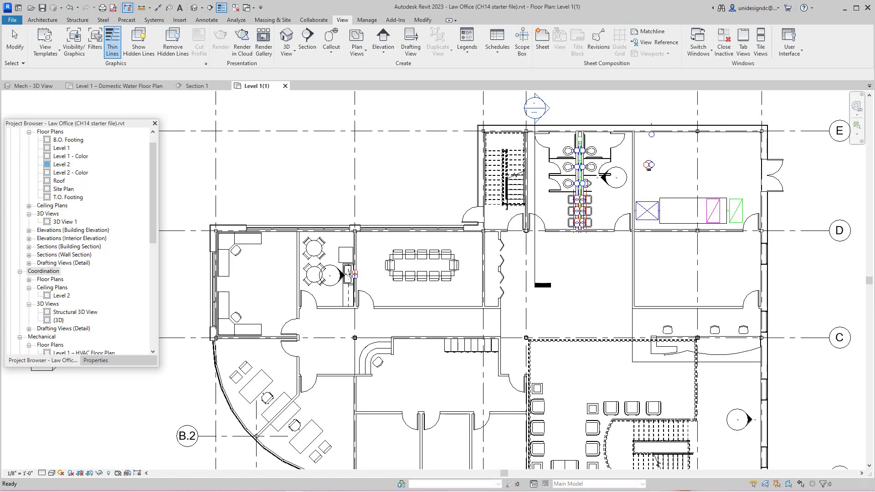
click(44, 271)
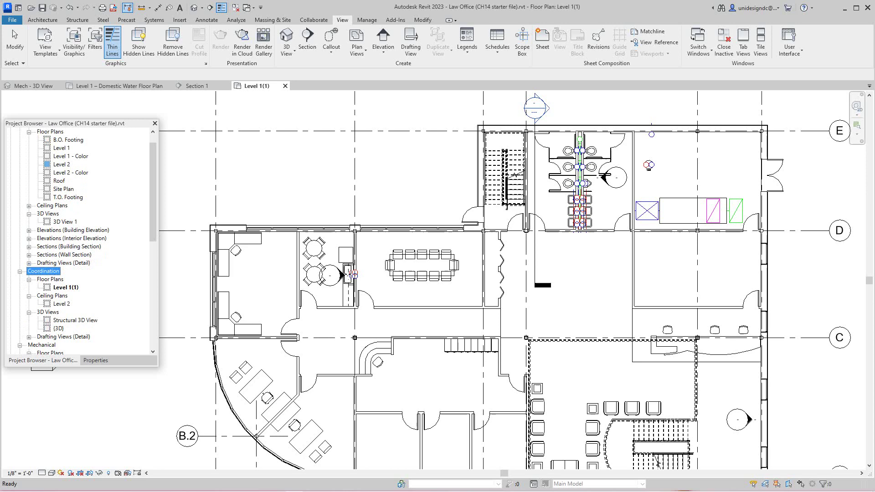
Rename Level 1(1) to 'Level 1 Power Floor Plan'.
right_click(66, 288)
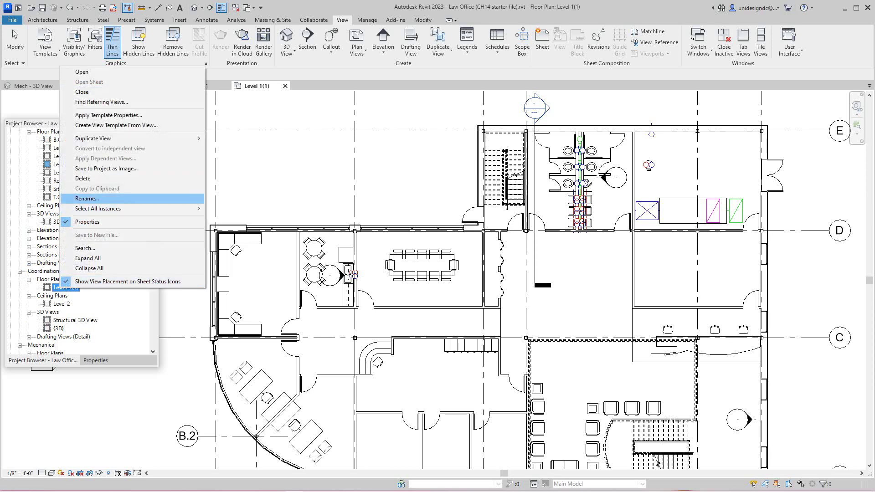
click(87, 198)
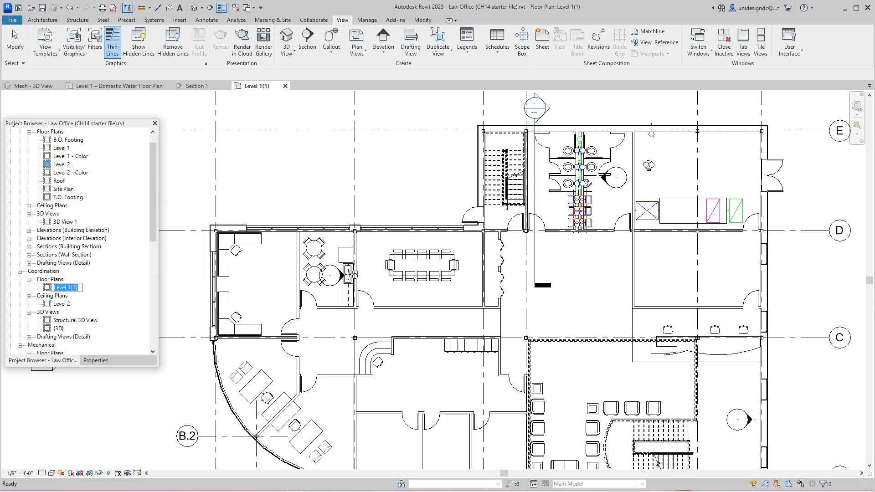
click(78, 287)
drag(79, 287, 70, 287)
text(Power)
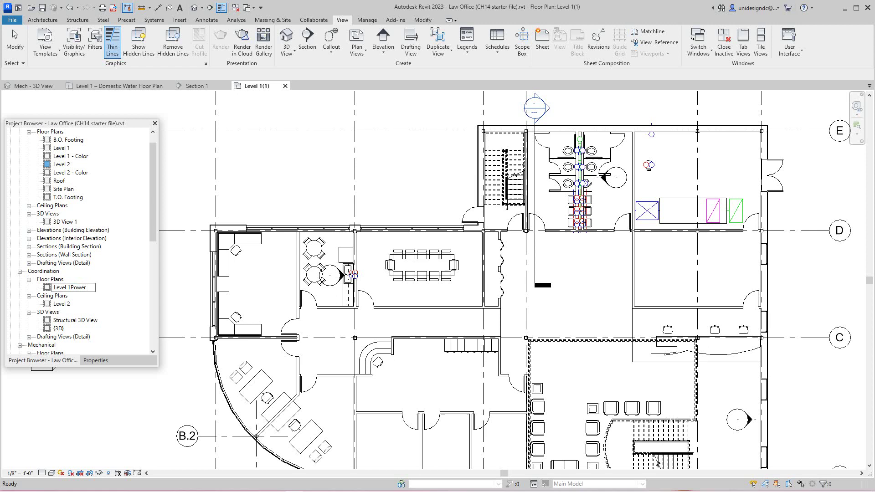
text( Floor)
text( Plan)
text(r)
key(Return)
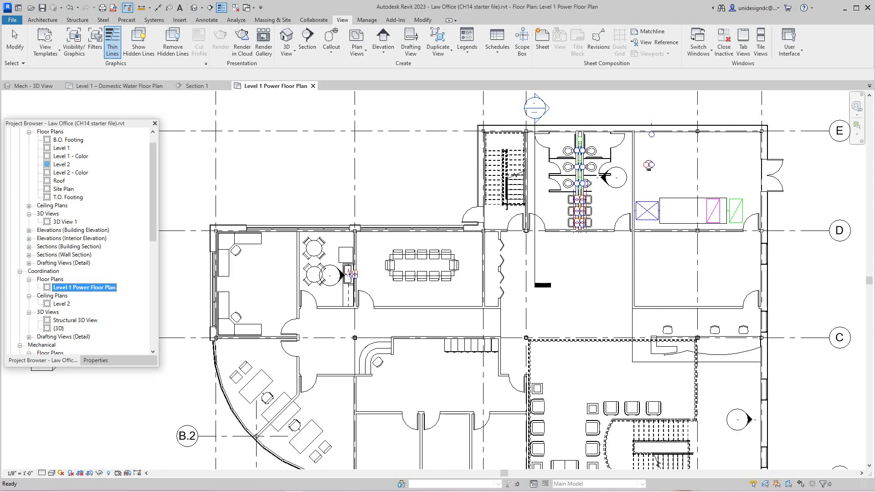
scroll(258, 308, down, 1)
scroll(258, 307, down, 1)
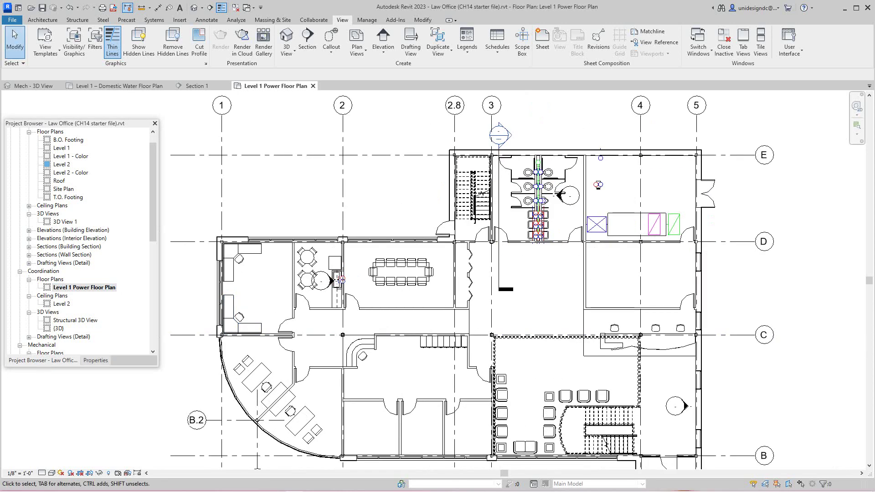
Assign the Electrical Plan template to Level 1 Power Floor Plan, overriding scale to 1/4" = 1'-0".
click(95, 360)
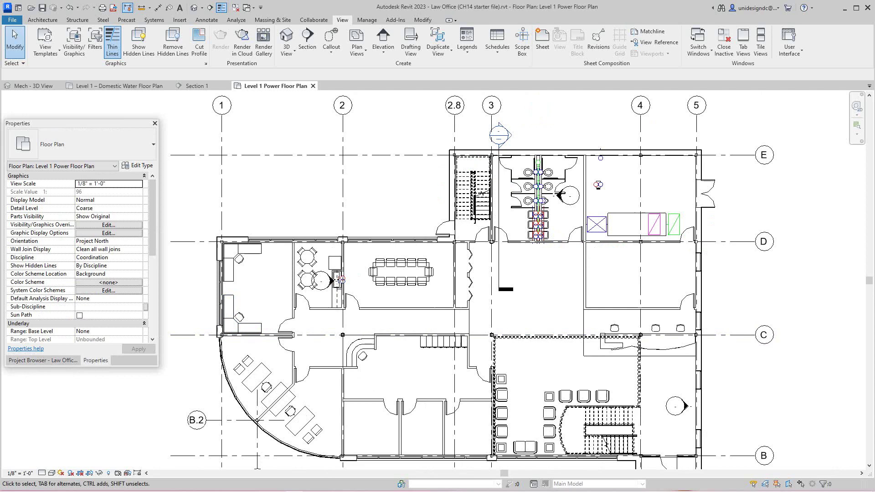
scroll(82, 261, down, 5)
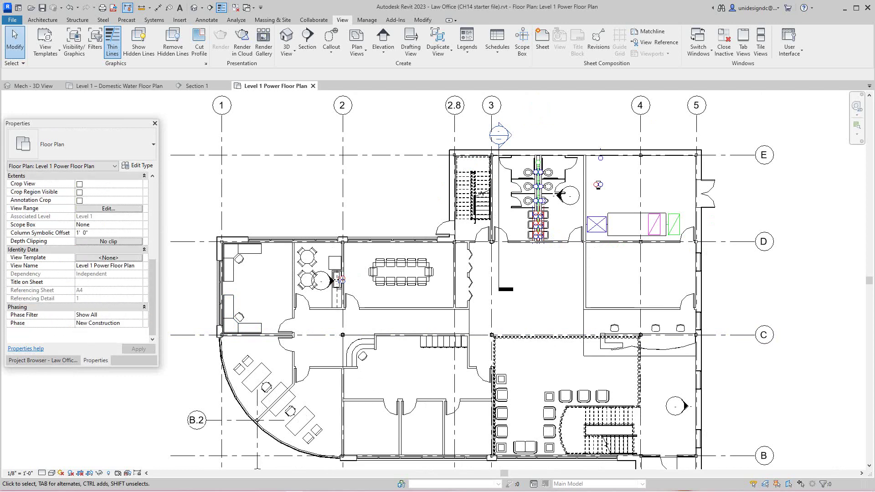
click(108, 258)
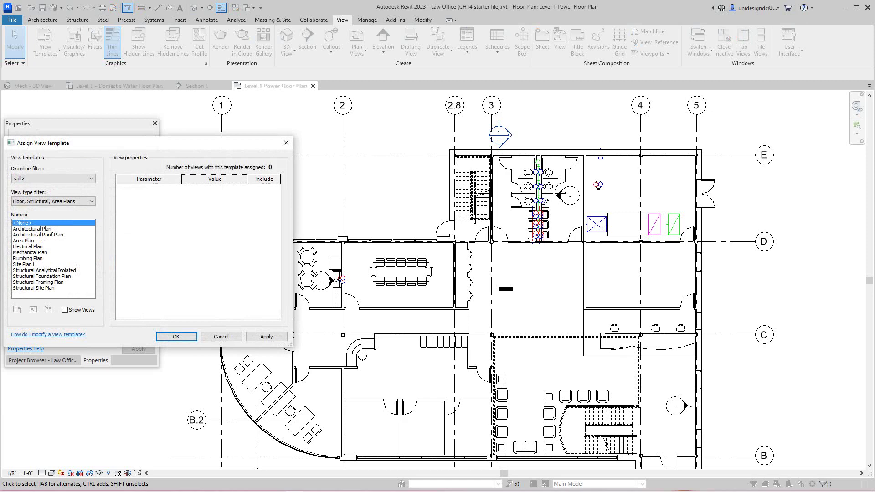
click(27, 246)
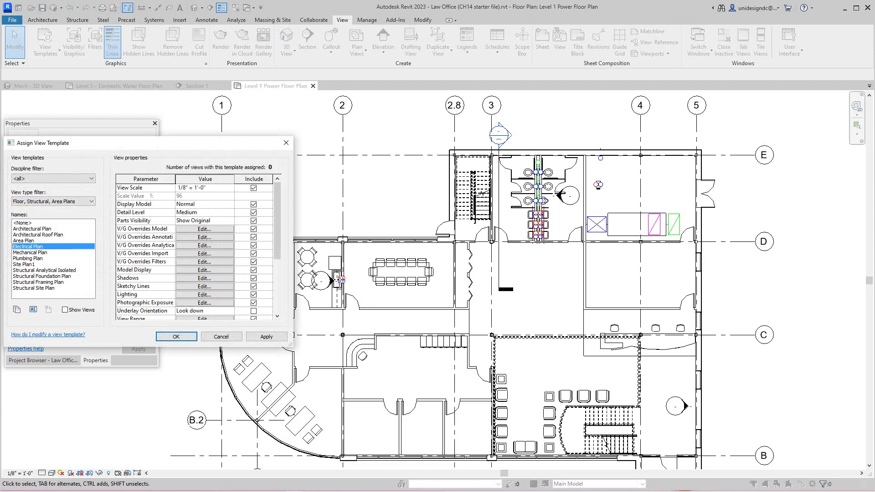
click(254, 188)
click(205, 187)
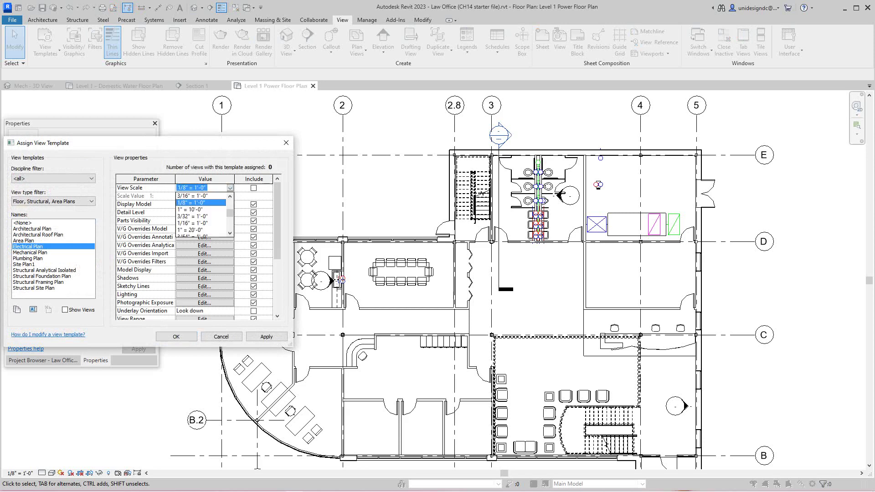
scroll(201, 212, up, 3)
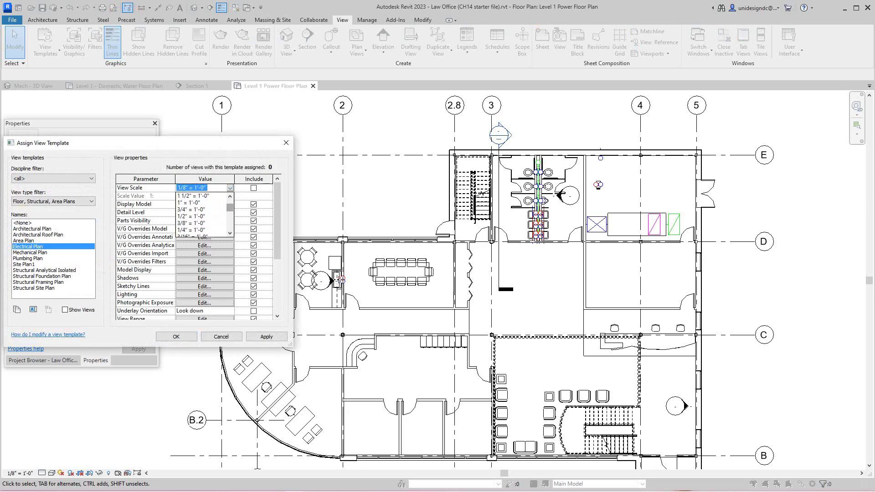
click(198, 209)
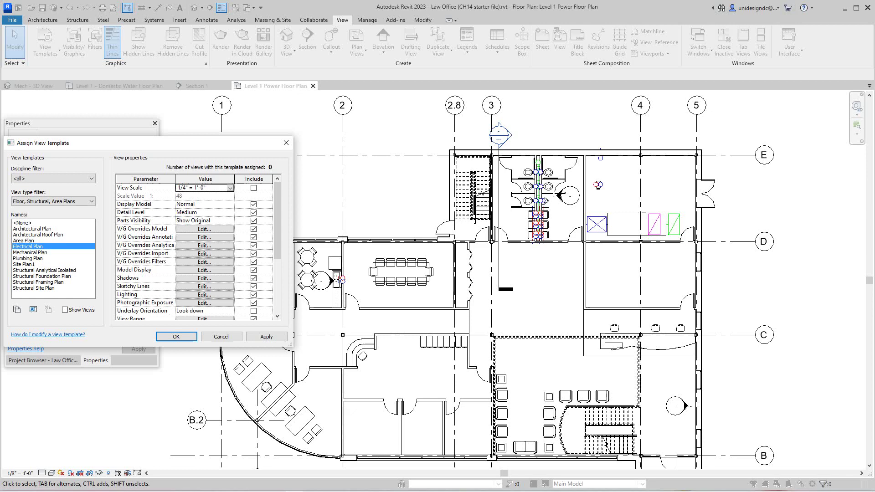
click(266, 337)
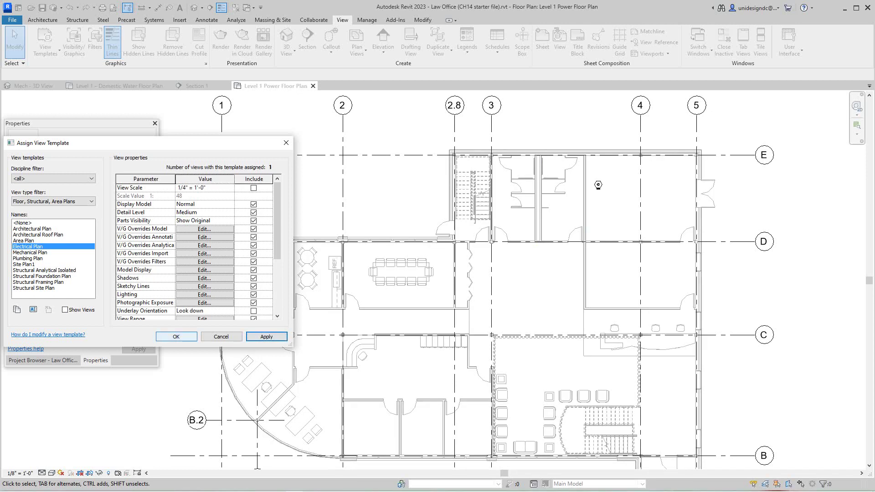
key(Return)
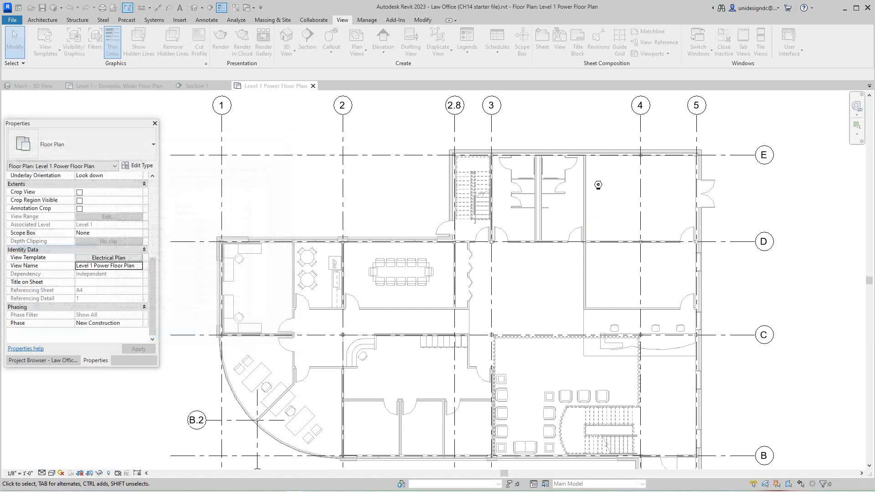
scroll(599, 185, down, 3)
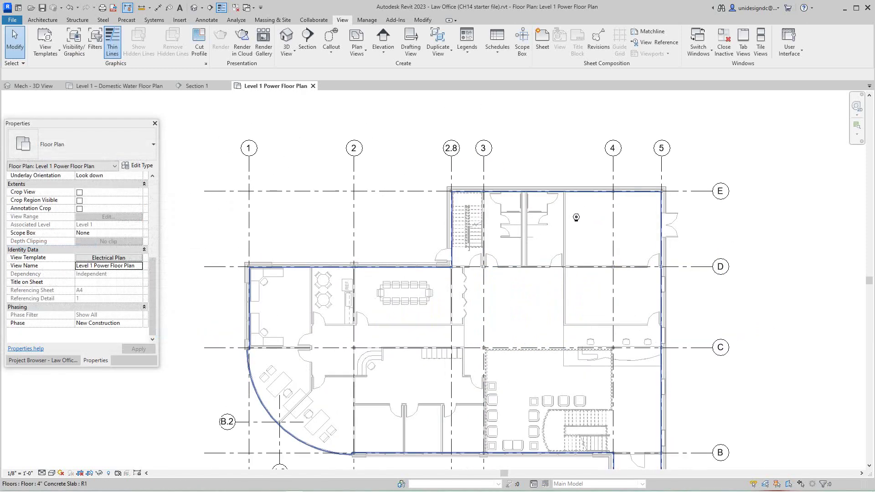
scroll(577, 217, up, 2)
scroll(602, 198, up, 2)
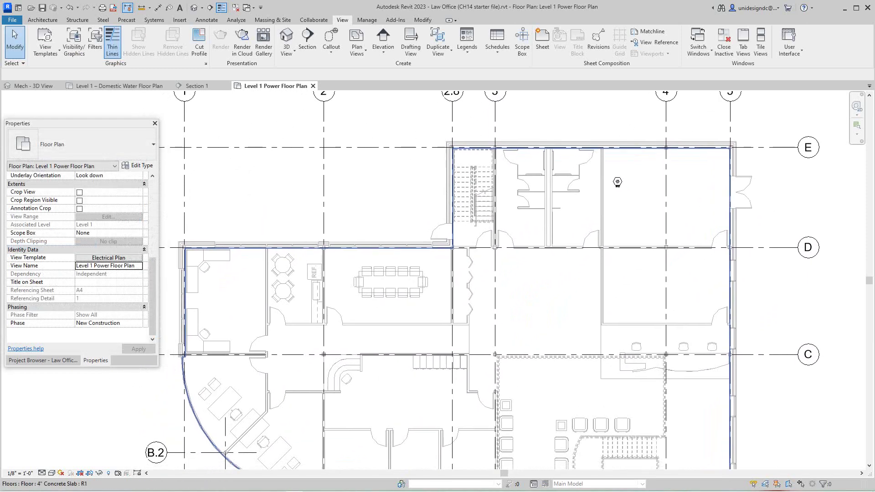
scroll(617, 182, down, 1)
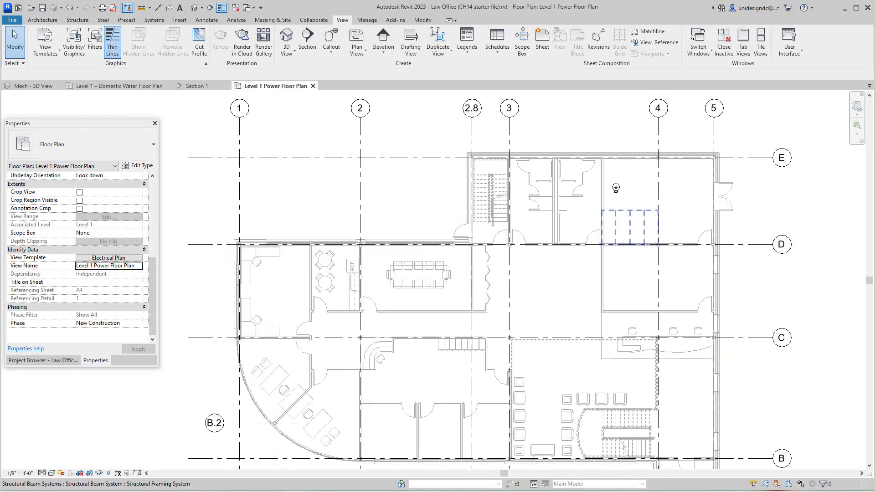
scroll(616, 189, down, 1)
scroll(614, 195, down, 1)
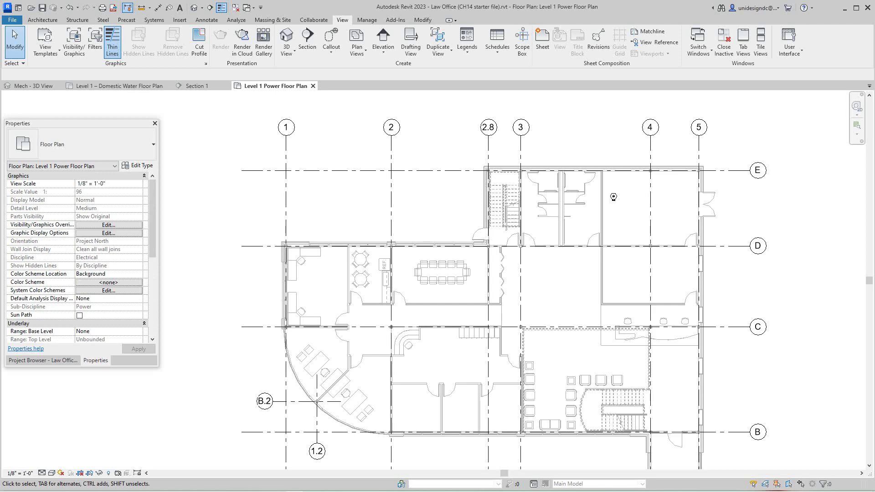
drag(152, 218, 152, 280)
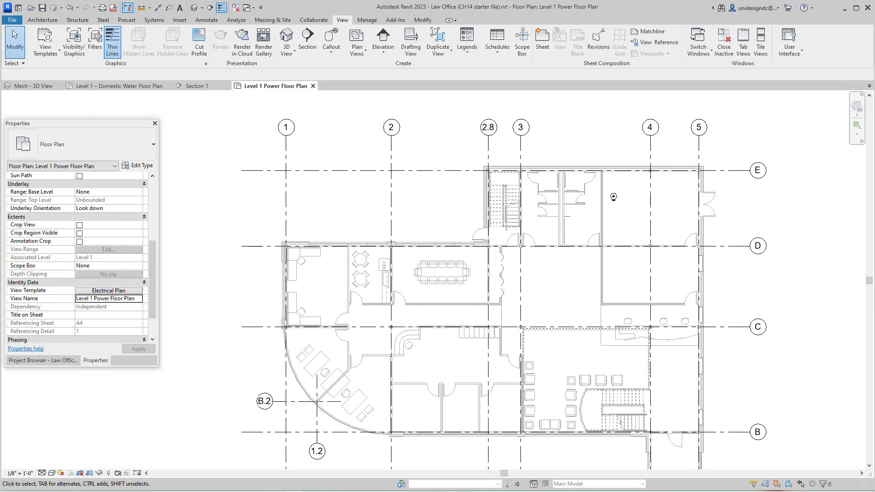
scroll(614, 197, down, 1)
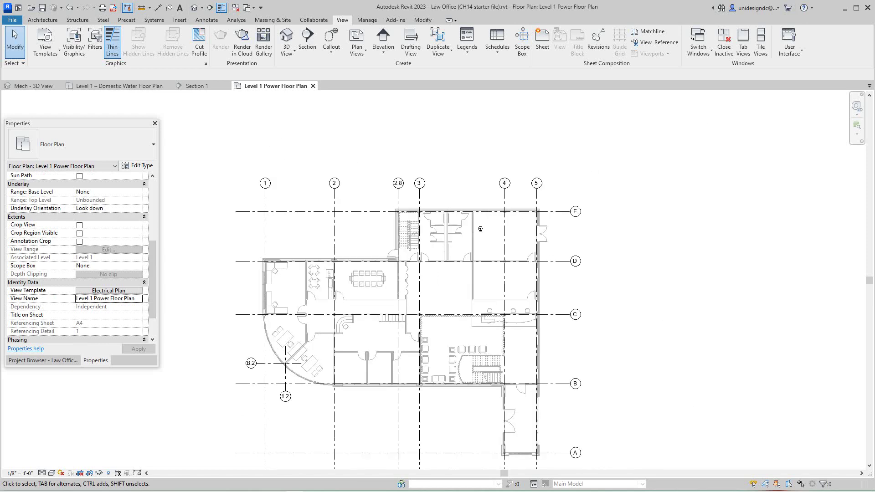
scroll(518, 167, down, 1)
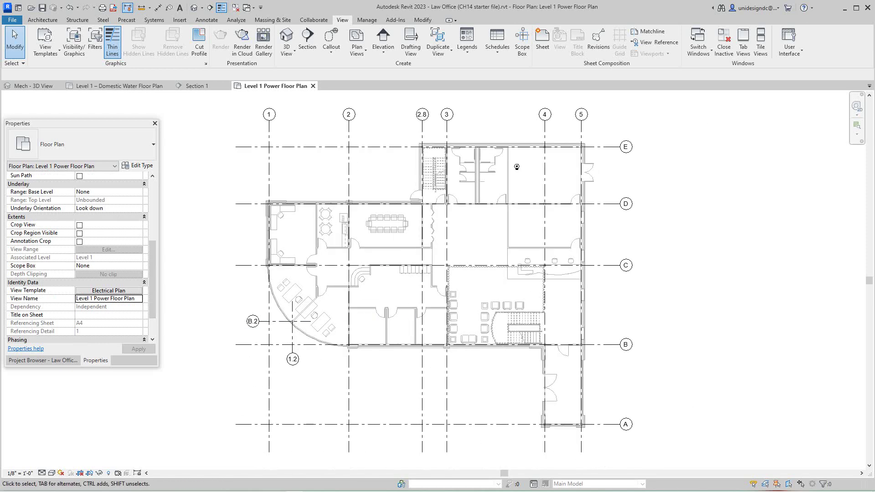
right_click(731, 234)
key(Escape)
middle_drag(517, 167, 518, 184)
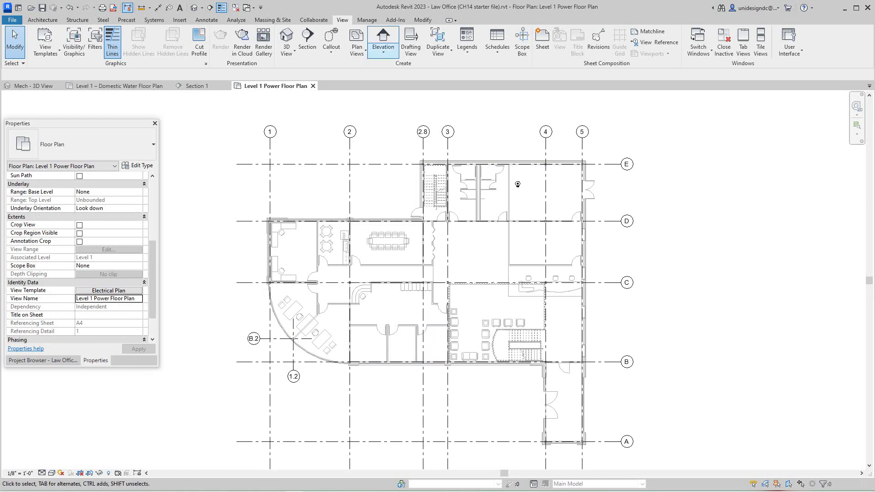
Create a duplicate Level 2 floor plan, Level 2(1), allowing levels that already have views.
click(358, 48)
click(375, 68)
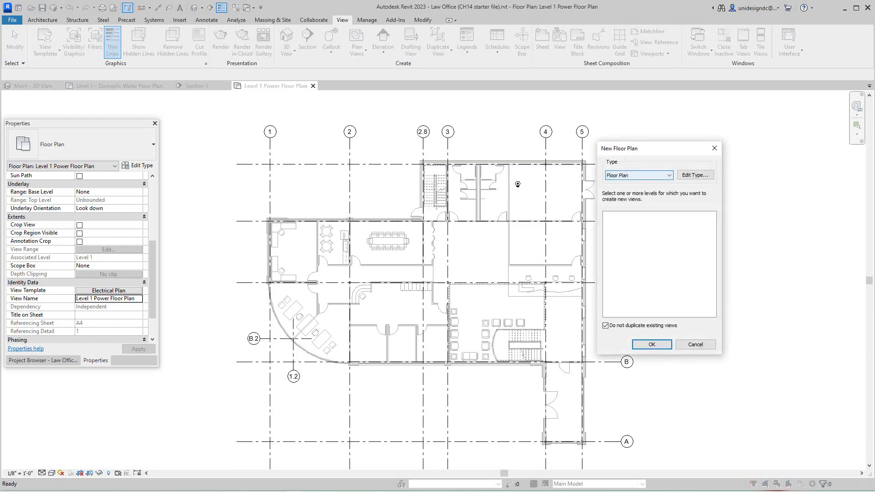
click(605, 326)
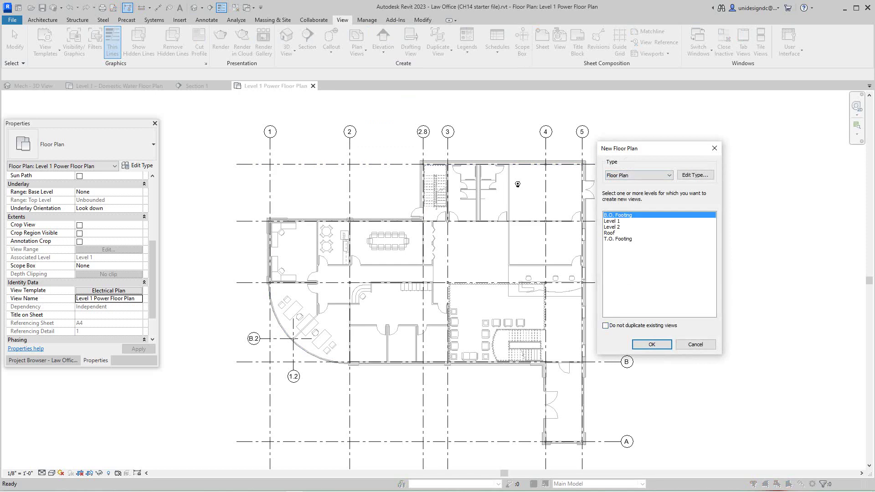
click(612, 226)
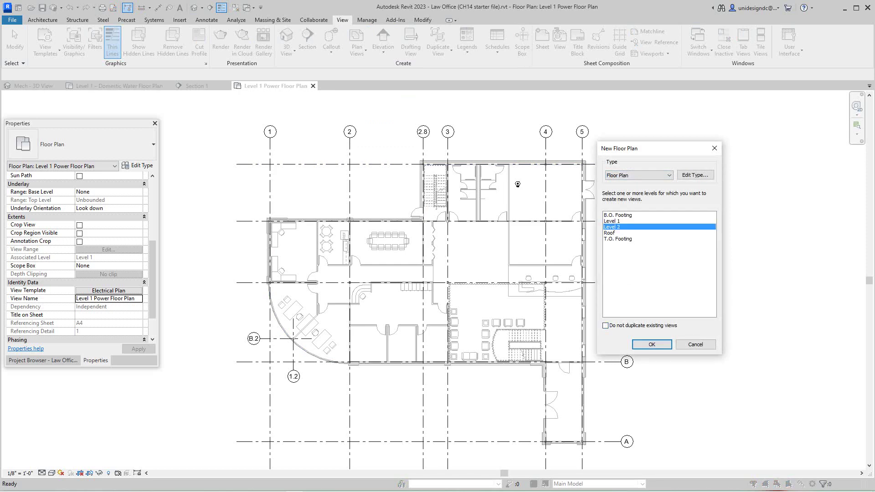
click(652, 345)
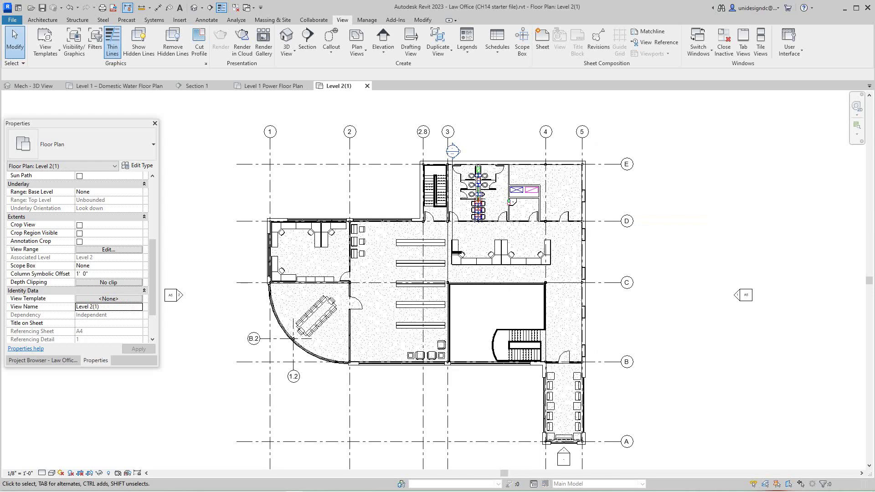
click(41, 360)
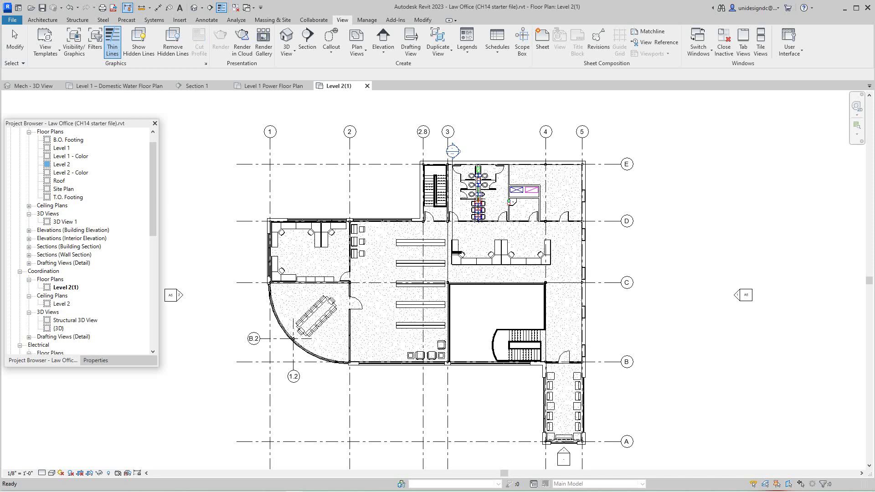
Rename Level 2(1) to 'Level 2 Power Floor Plan'.
right_click(65, 287)
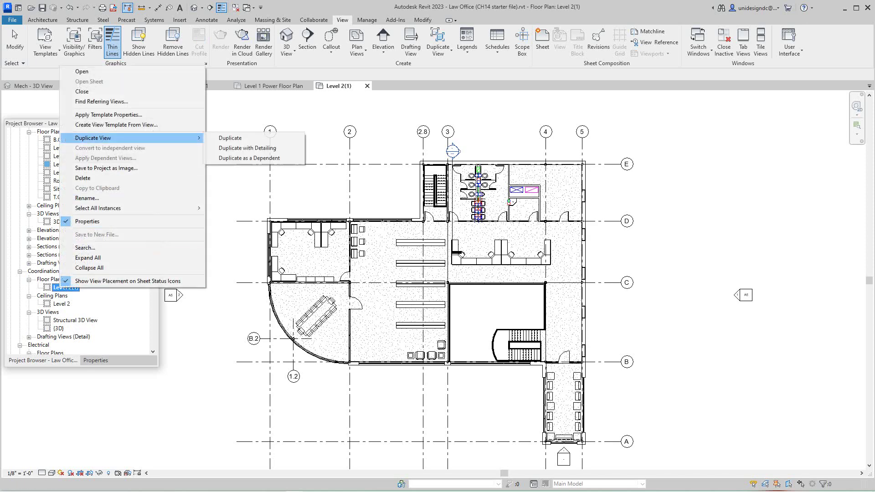
click(88, 197)
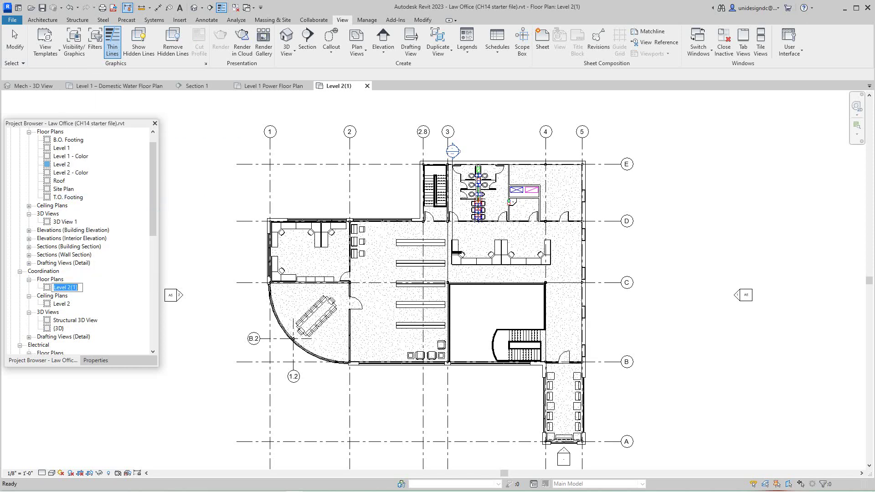
key(Left)
key(shift+Right)
key(shift+Right)
key(shift+Right)
text(Power)
text(Floor )
text(pla)
key(BackSpace)
key(BackSpace)
key(BackSpace)
text(Plan)
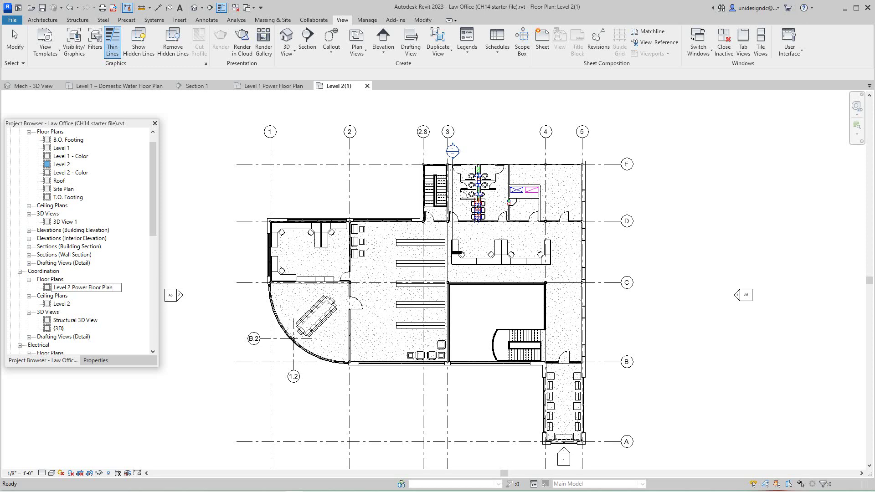
key(Return)
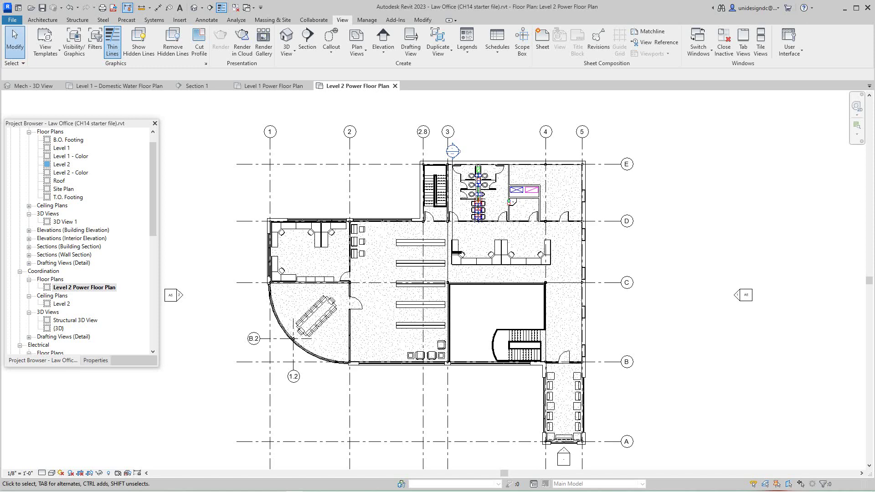
Change Level 2 Power Floor Plan's Discipline from Coordination to Electrical, then view template options.
click(96, 360)
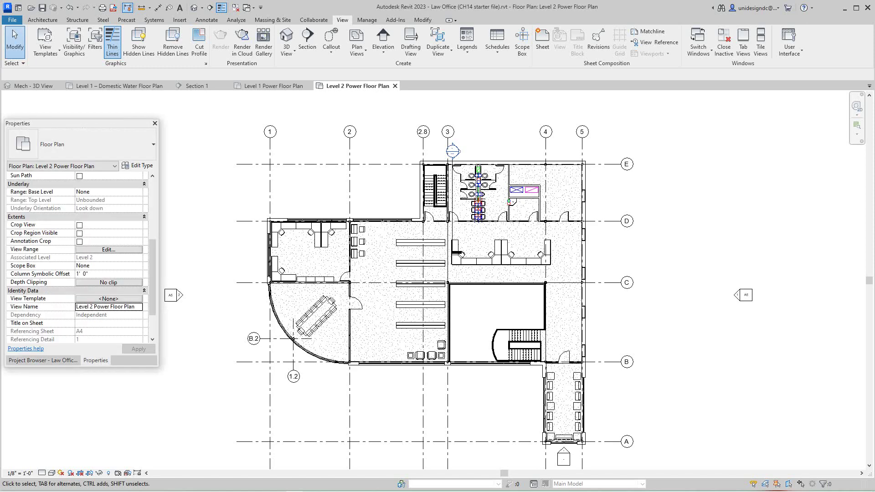
scroll(83, 260, up, 2)
scroll(83, 260, up, 2)
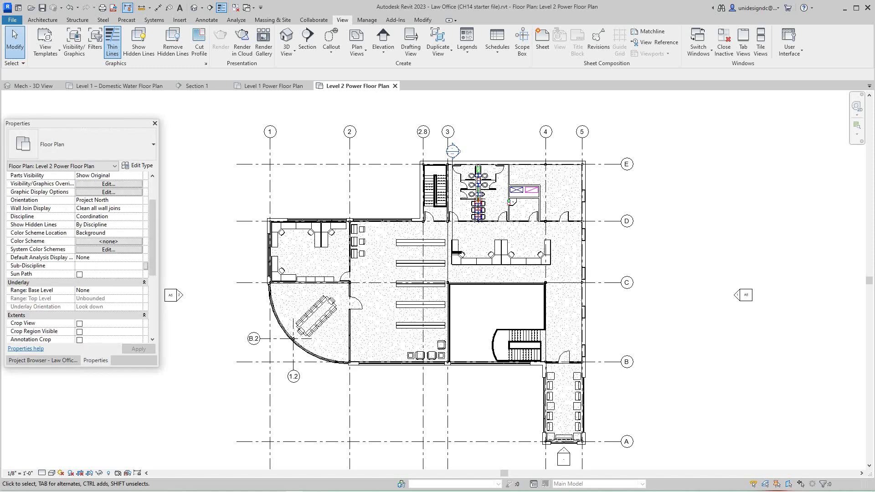
click(109, 216)
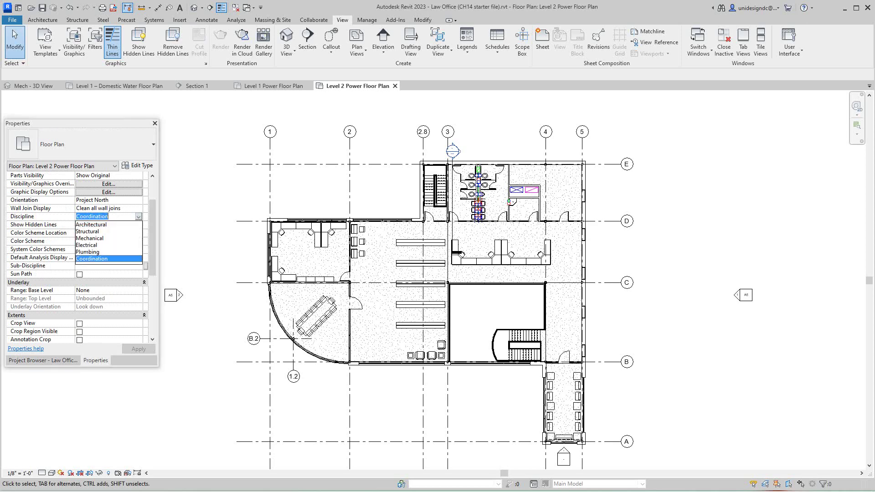
click(92, 246)
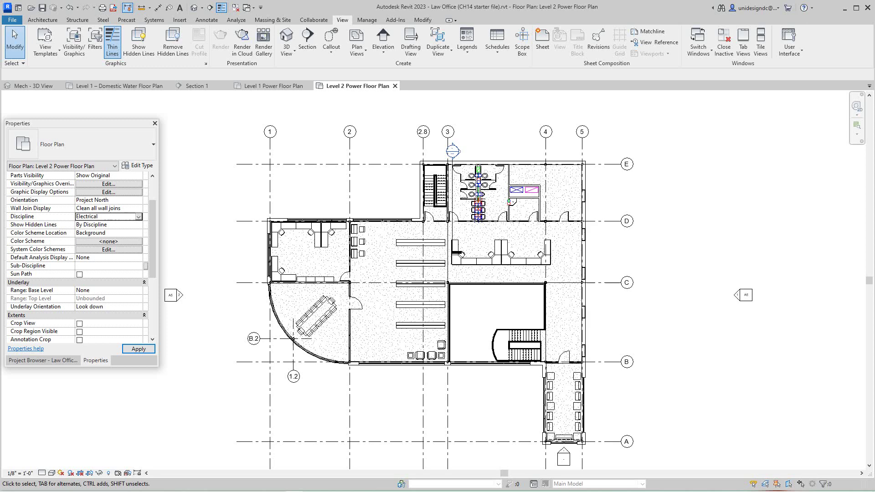
scroll(82, 260, down, 2)
scroll(82, 260, down, 2)
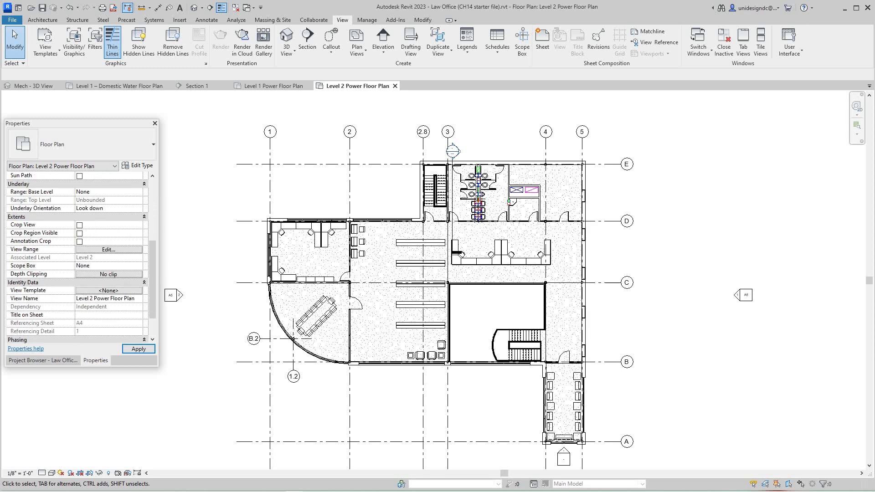
click(109, 290)
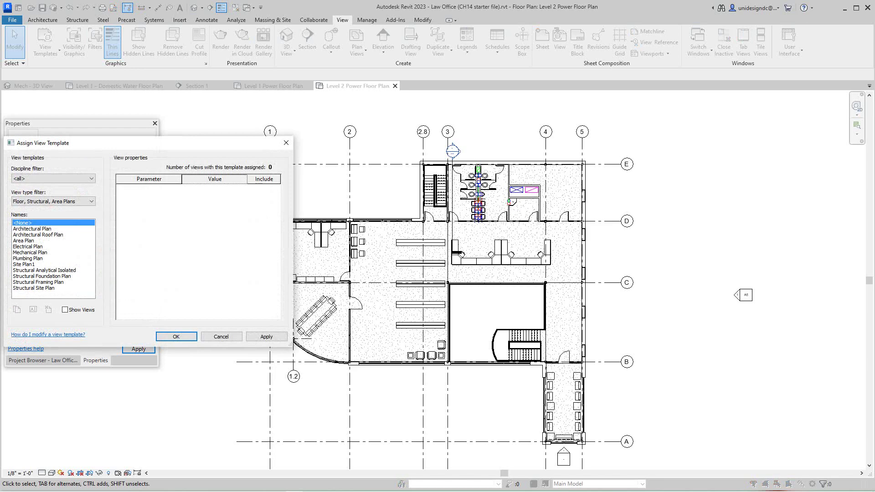
Assign the Electrical Plan view template to the Level 2 Power plan and confirm.
click(28, 246)
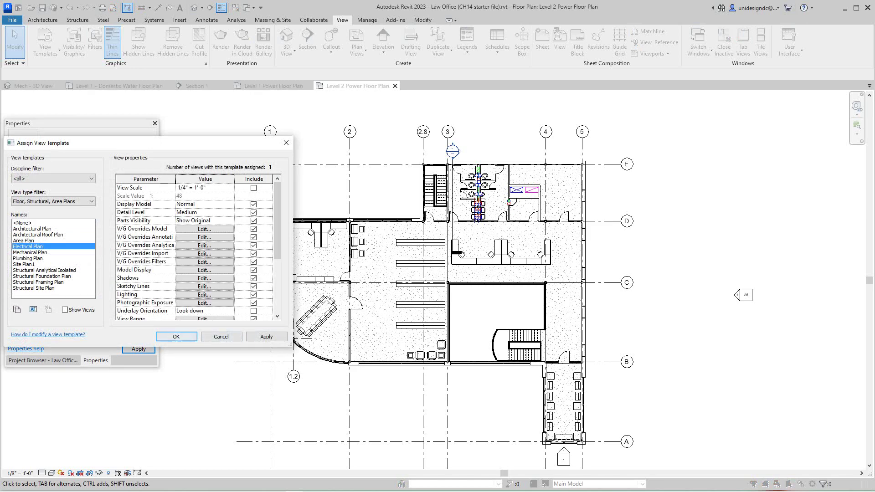
click(266, 337)
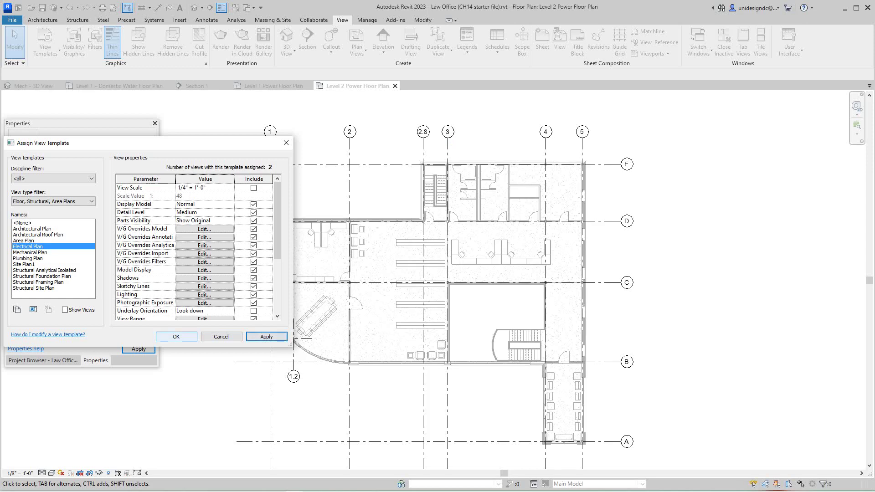
click(176, 336)
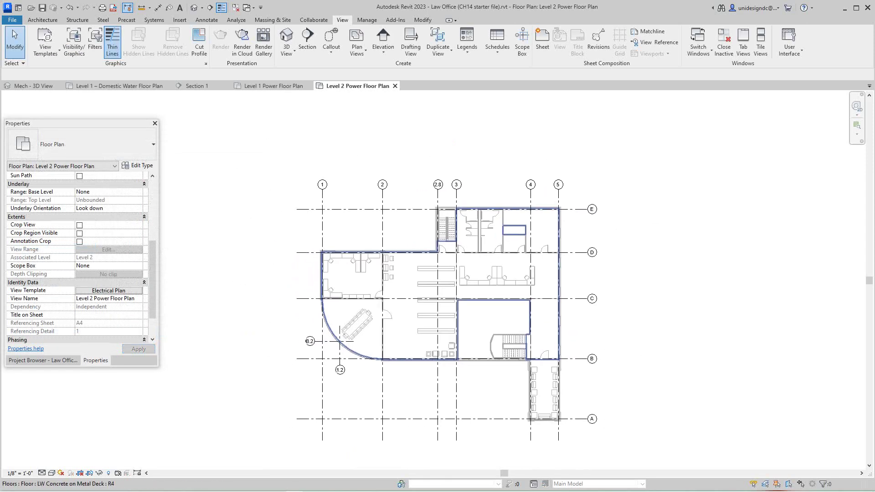
scroll(268, 137, up, 2)
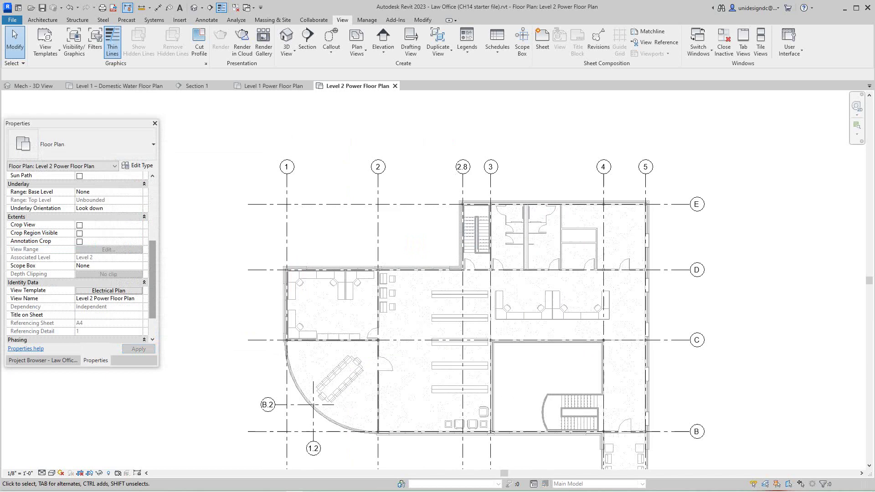
scroll(78, 260, up, 5)
scroll(79, 260, down, 3)
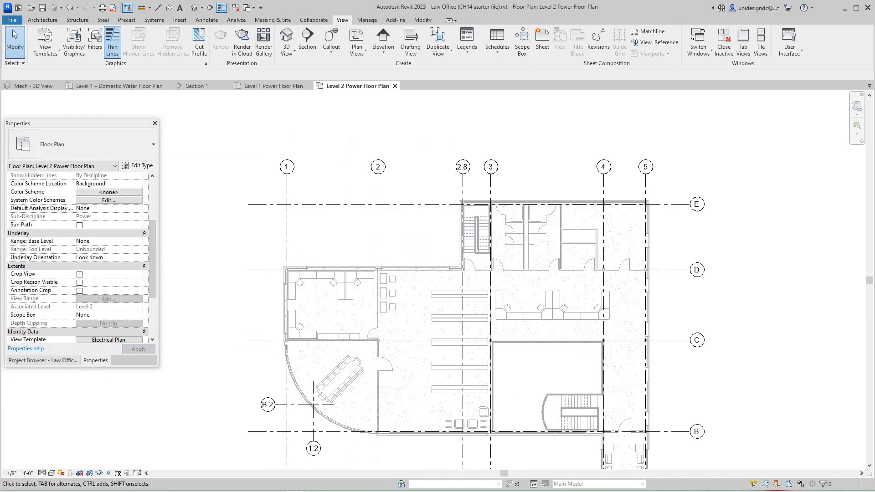
Switch to the Project Browser and recentre the floor plan view.
click(42, 360)
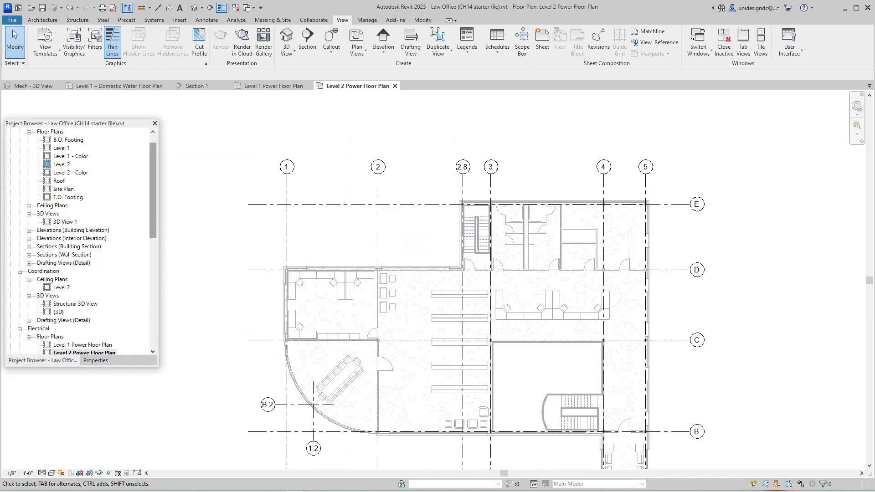
scroll(78, 260, down, 3)
scroll(79, 260, down, 3)
scroll(79, 260, down, 3)
scroll(79, 260, down, 3)
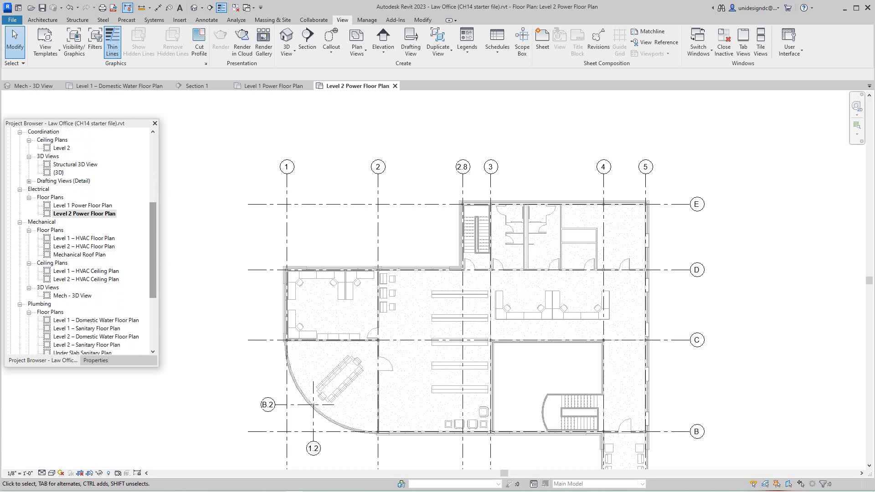
scroll(78, 260, down, 3)
scroll(78, 260, down, 2)
scroll(78, 260, down, 2)
scroll(78, 260, down, 2)
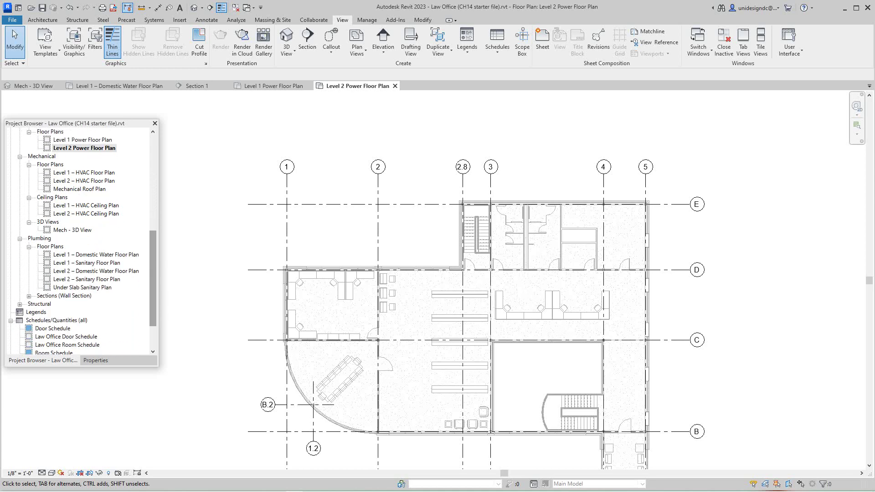
scroll(79, 260, up, 2)
scroll(79, 261, up, 2)
scroll(79, 260, up, 2)
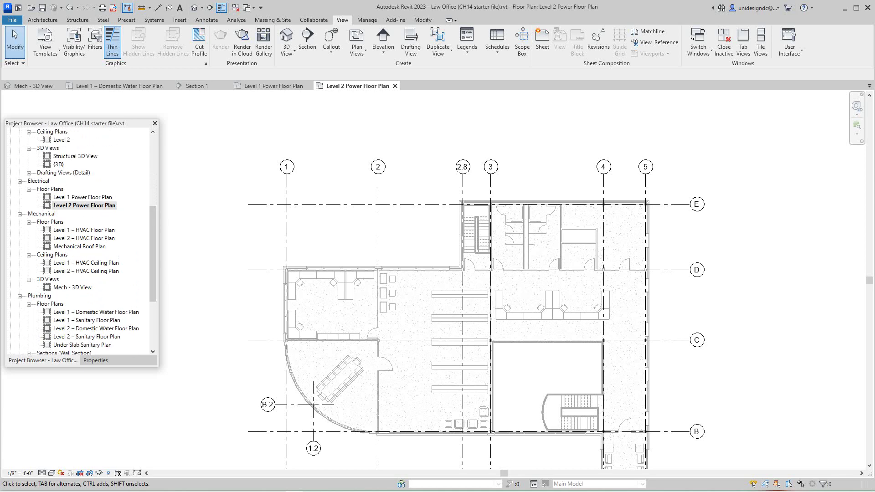
scroll(315, 383, down, 2)
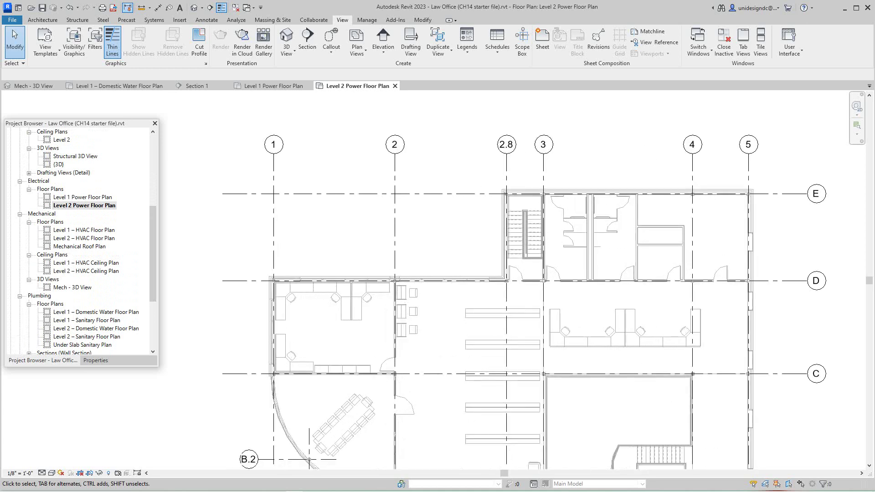
scroll(315, 383, down, 1)
middle_drag(310, 378, 314, 383)
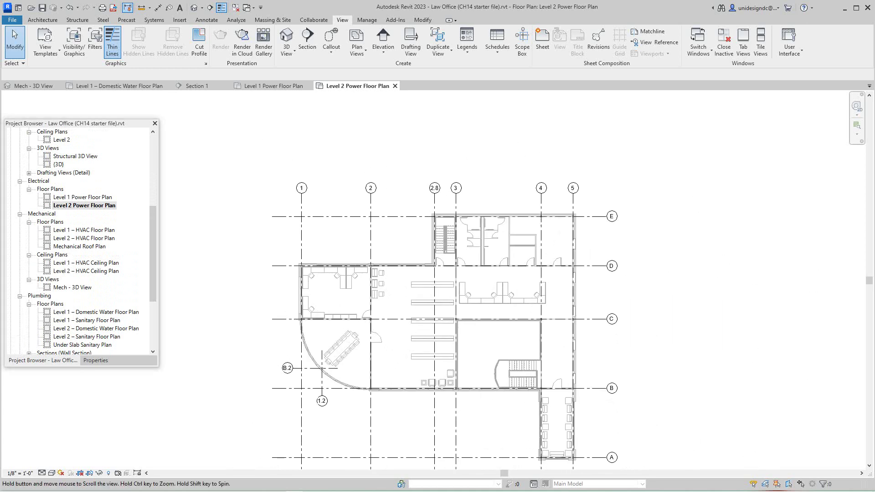
scroll(315, 373, down, 1)
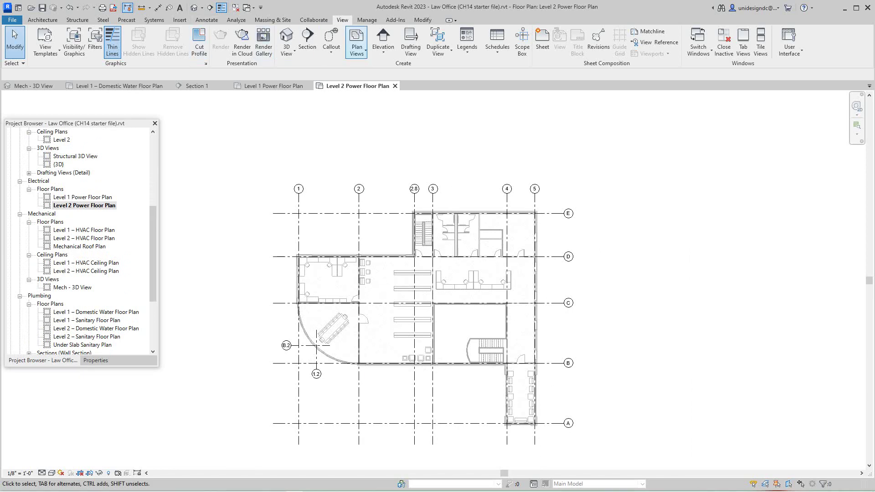
Create a duplicate reflected ceiling plan for Level 1, allowing existing views to be duplicated.
click(357, 48)
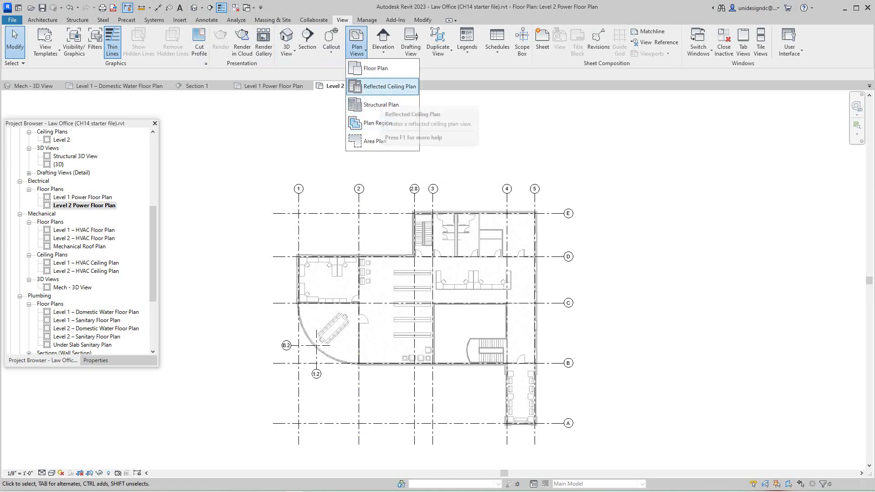
click(389, 87)
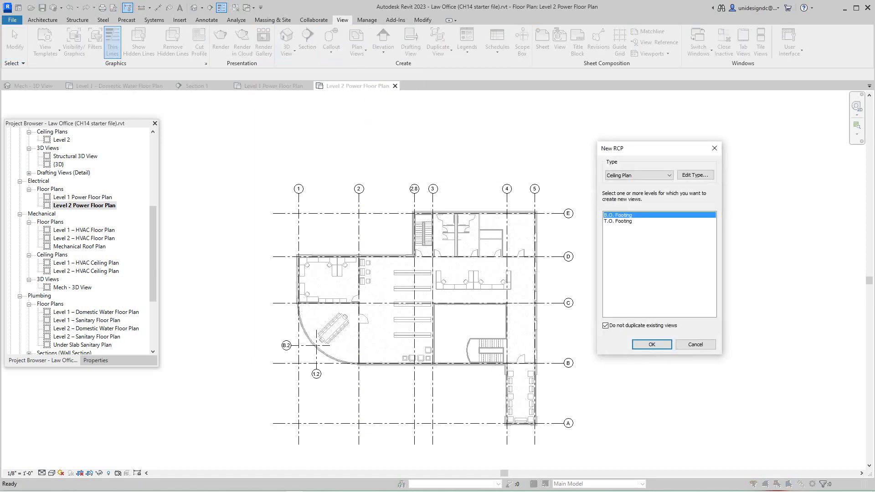
click(605, 326)
click(612, 221)
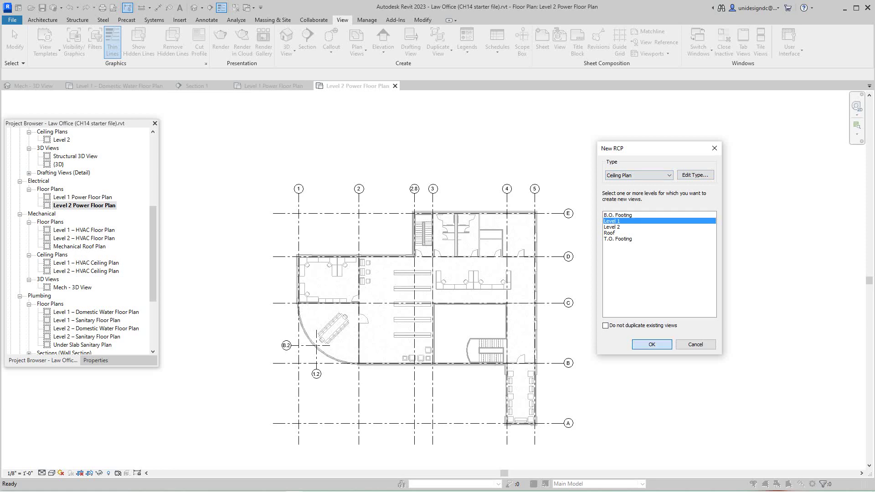
click(652, 345)
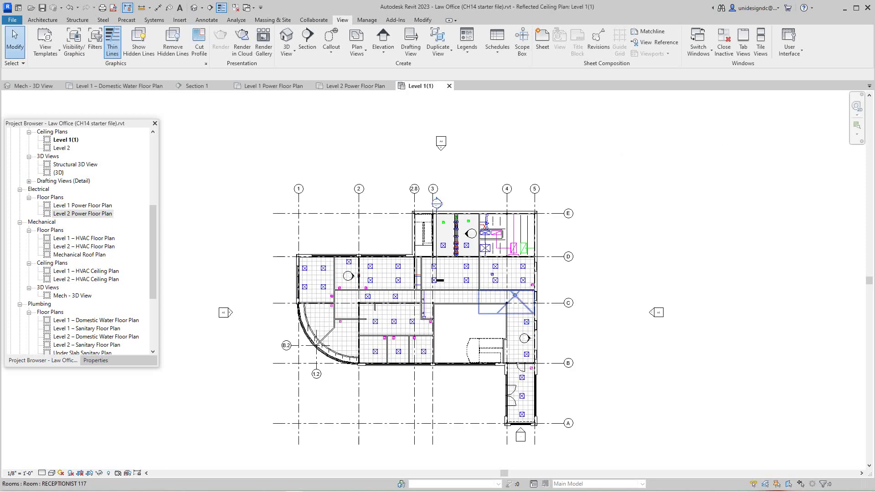
scroll(424, 294, up, 2)
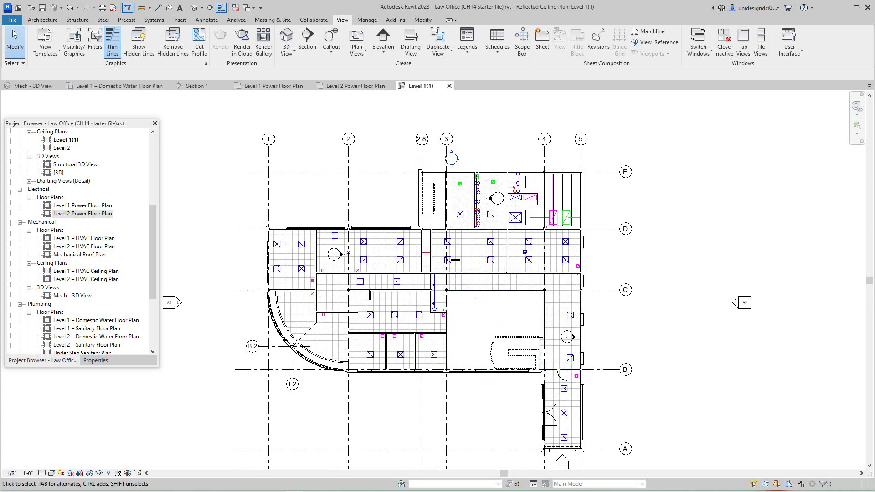
scroll(424, 294, up, 2)
scroll(424, 274, down, 1)
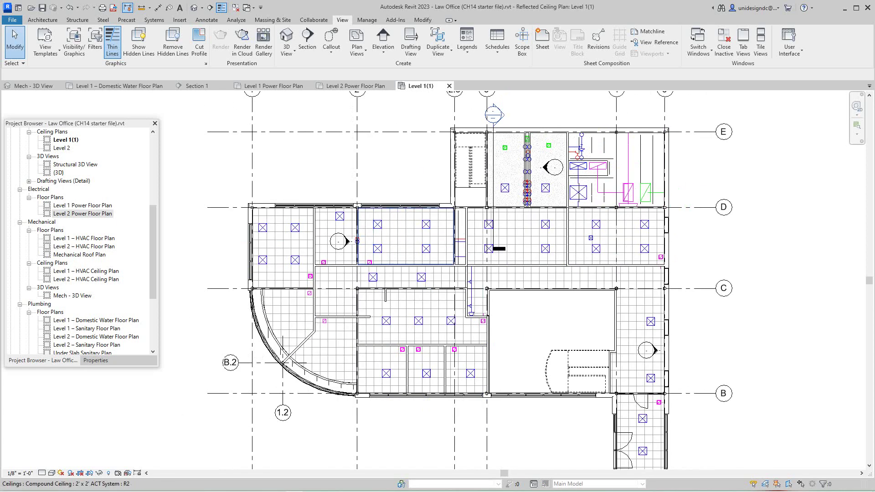
scroll(403, 239, up, 1)
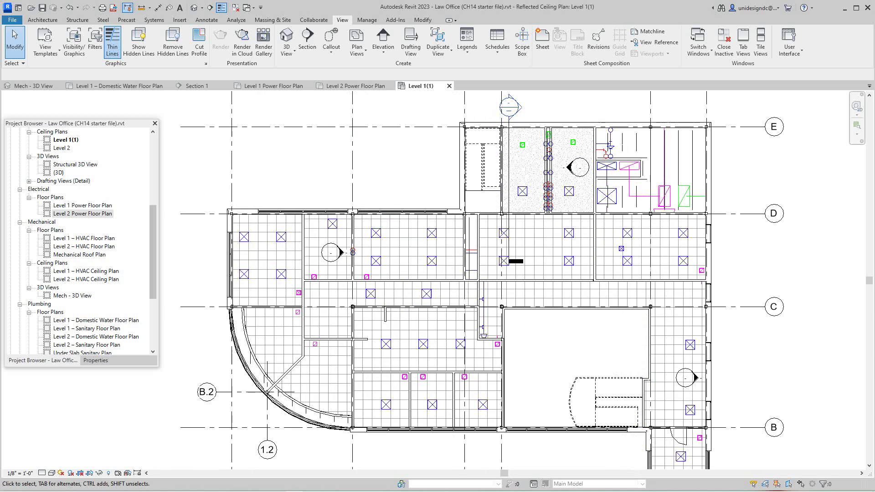
drag(153, 254, 154, 304)
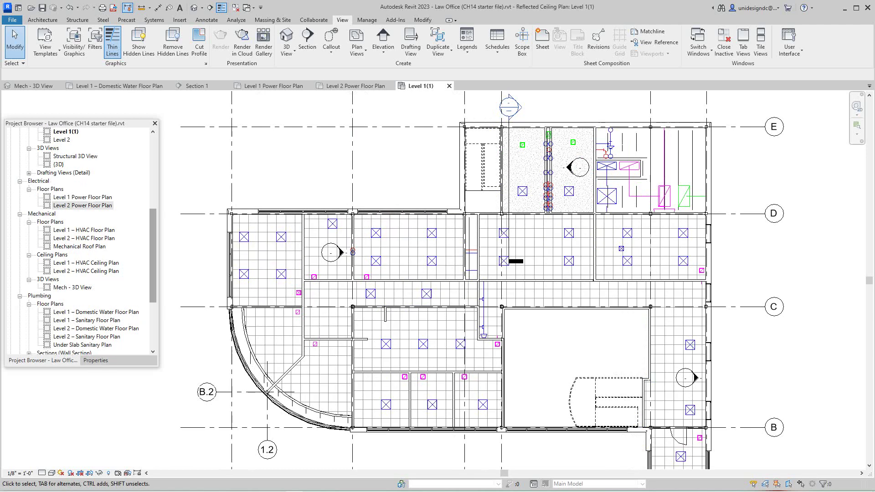
scroll(82, 240, up, 2)
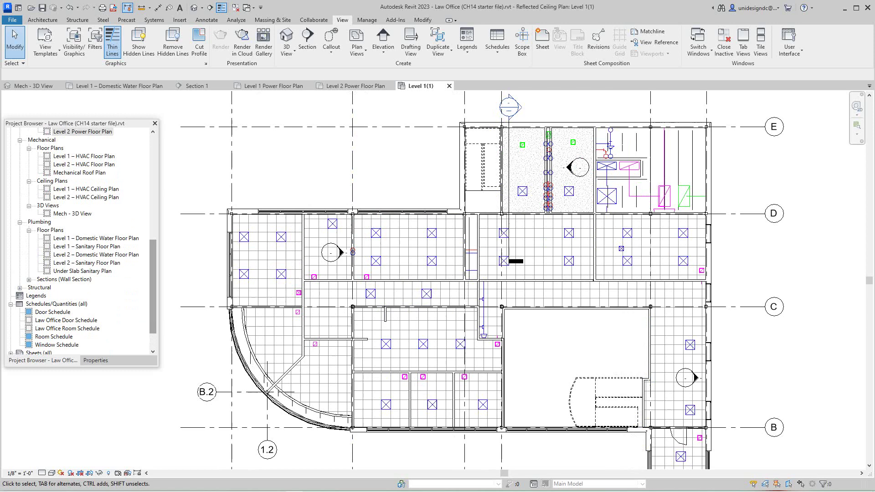
scroll(82, 240, up, 2)
scroll(83, 239, down, 1)
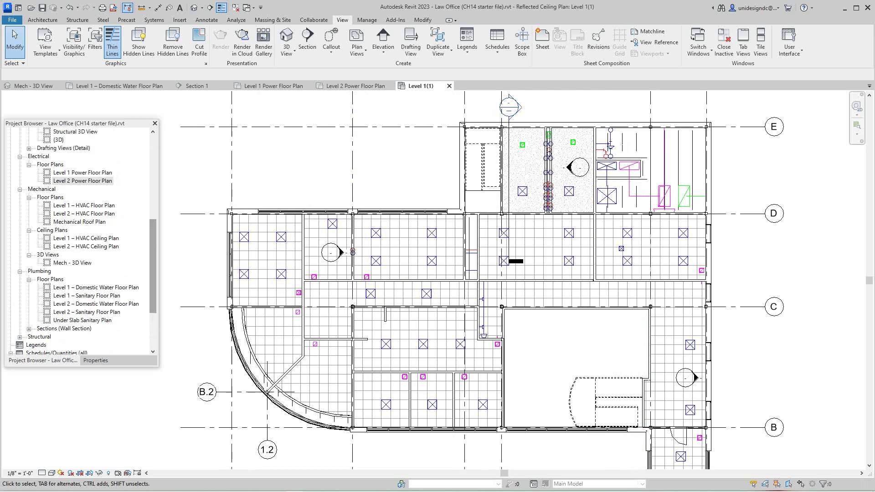
scroll(83, 240, down, 1)
scroll(83, 239, down, 1)
scroll(82, 240, down, 1)
scroll(82, 240, down, 1)
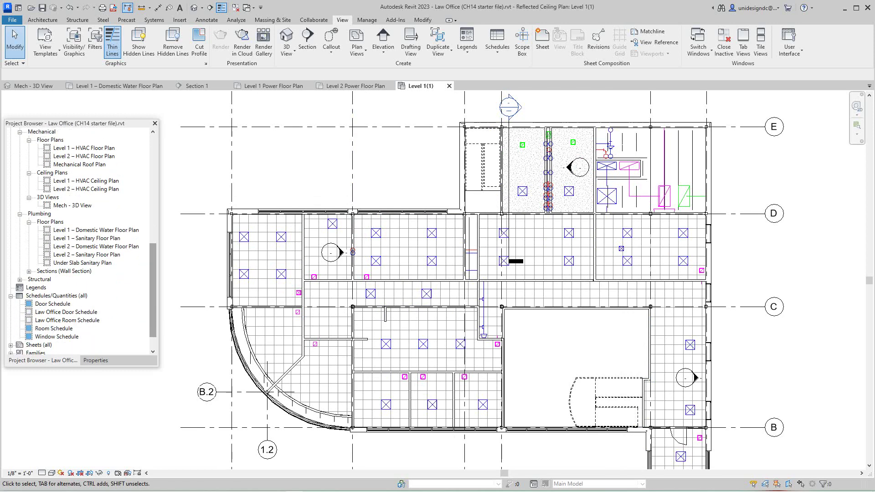
scroll(83, 239, down, 1)
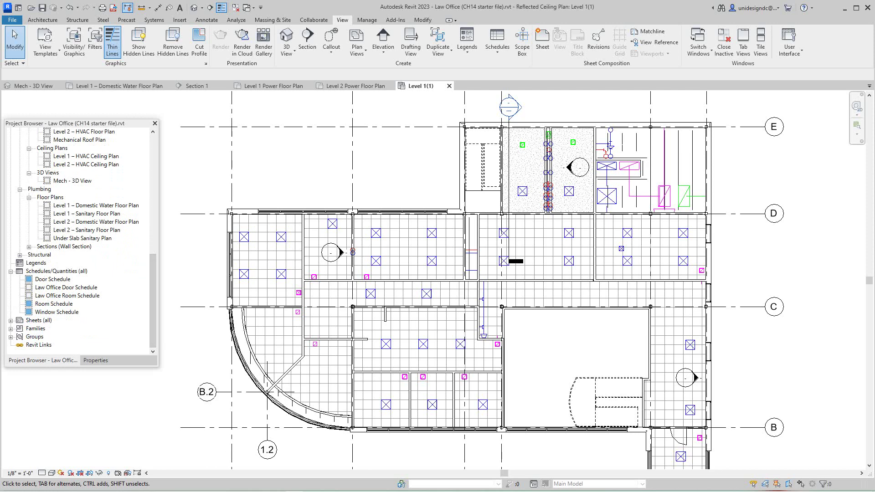
scroll(82, 239, up, 2)
scroll(82, 239, up, 1)
scroll(82, 240, up, 1)
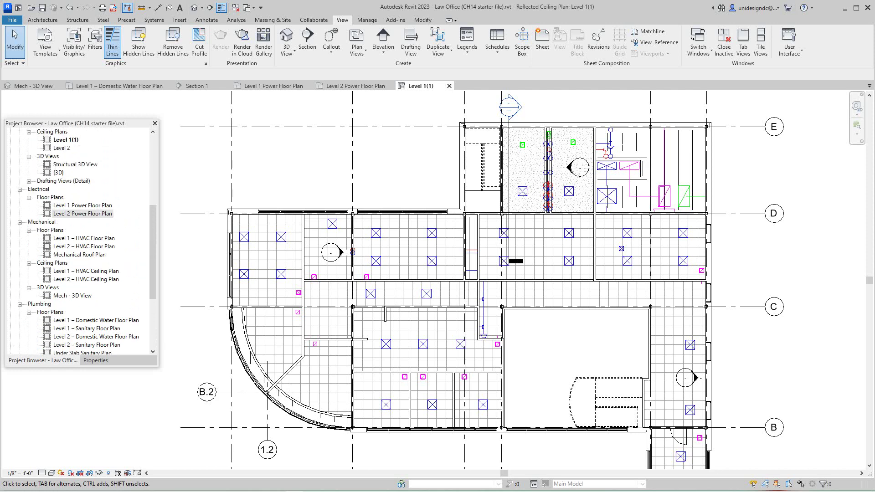
scroll(82, 239, up, 1)
scroll(82, 239, up, 1)
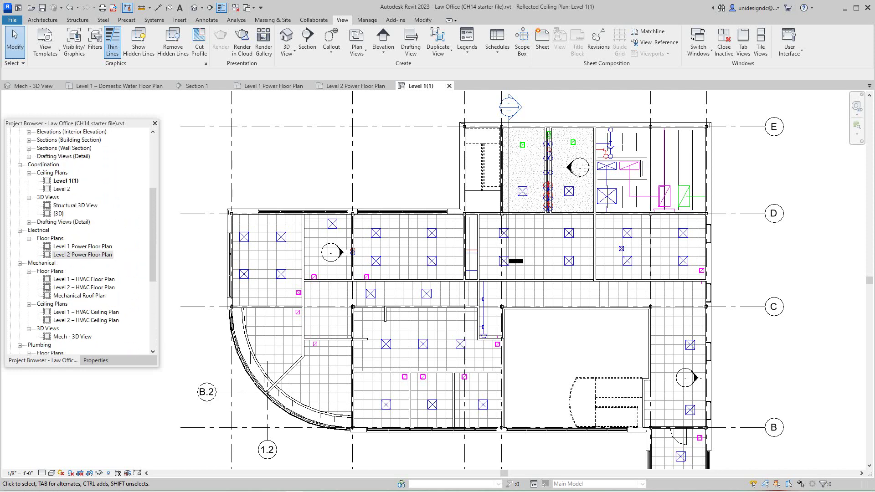
scroll(83, 240, down, 1)
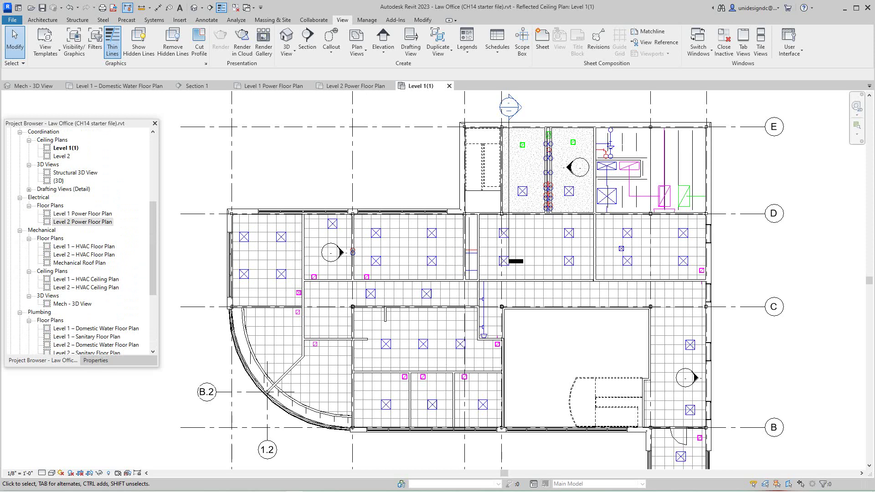
scroll(82, 239, up, 1)
scroll(82, 239, up, 1)
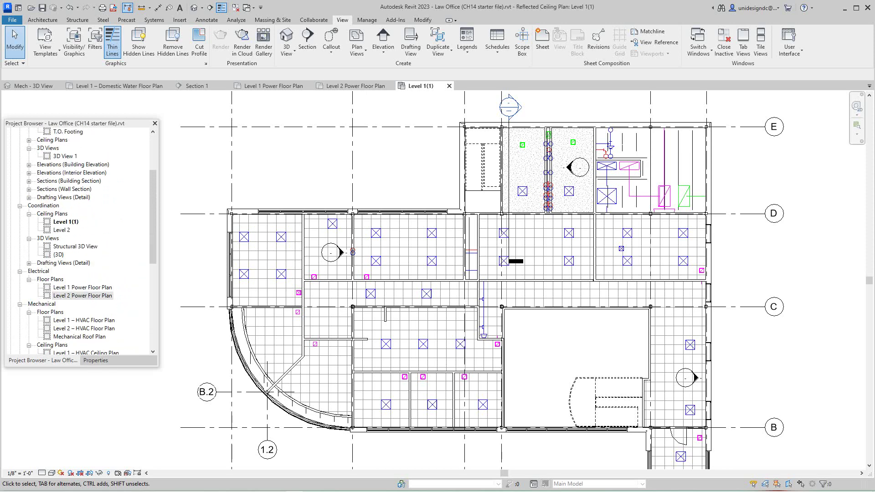
Rename the Level 1(1) ceiling plan to 'Level 1 lighting Plan'.
right_click(66, 222)
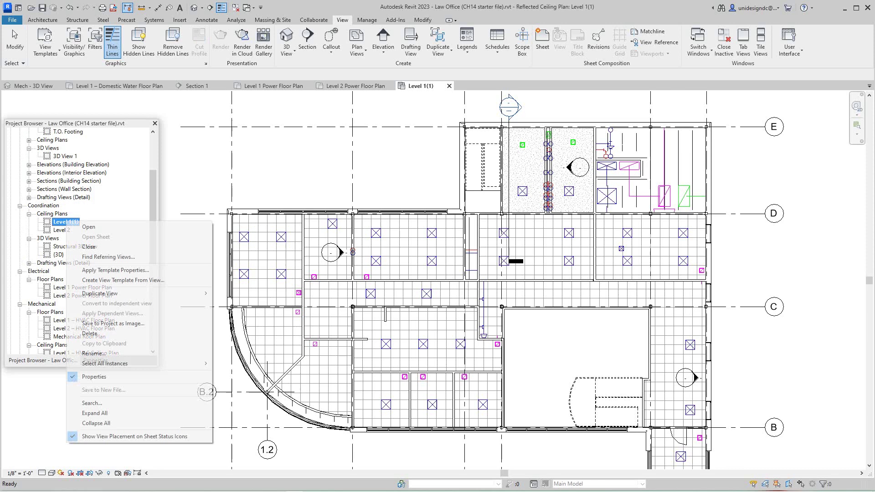
click(93, 354)
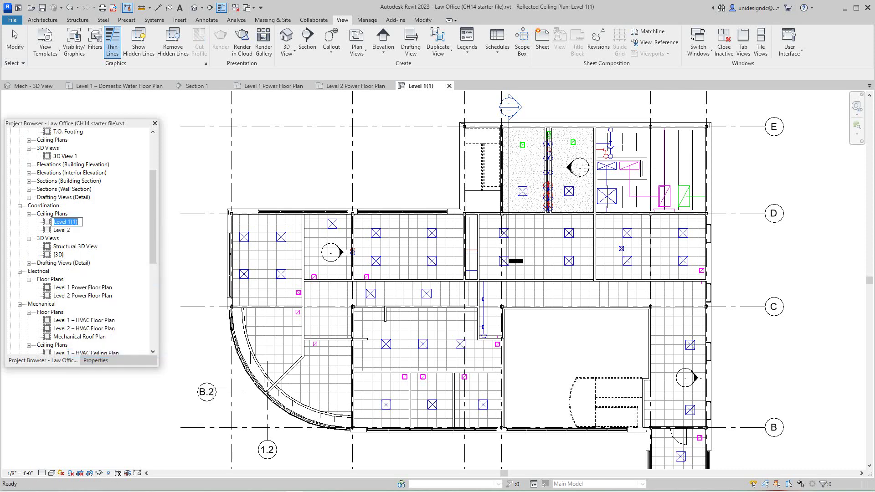
click(72, 222)
drag(70, 222, 78, 222)
text(li)
text(ght)
text(ing )
text(Pla)
text(n)
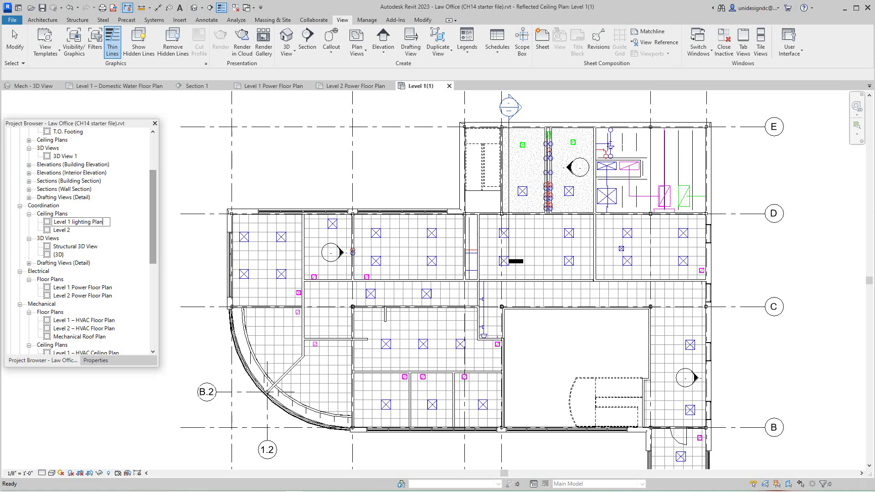
key(Return)
scroll(465, 274, down, 3)
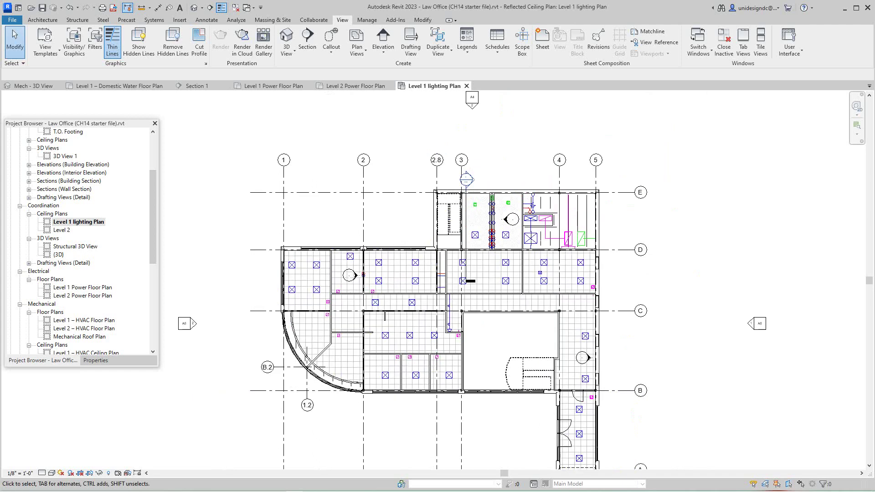
Switch to the Properties palette for the Level 1 lighting Plan view.
click(96, 360)
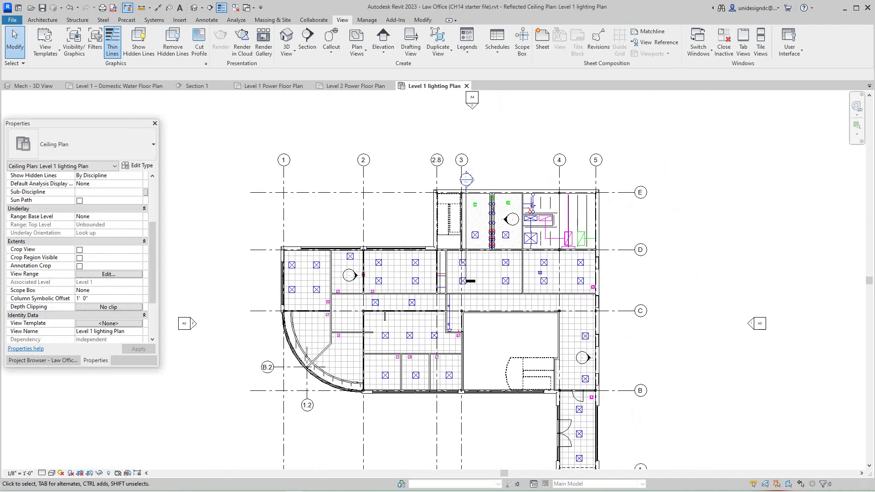
drag(152, 260, 152, 302)
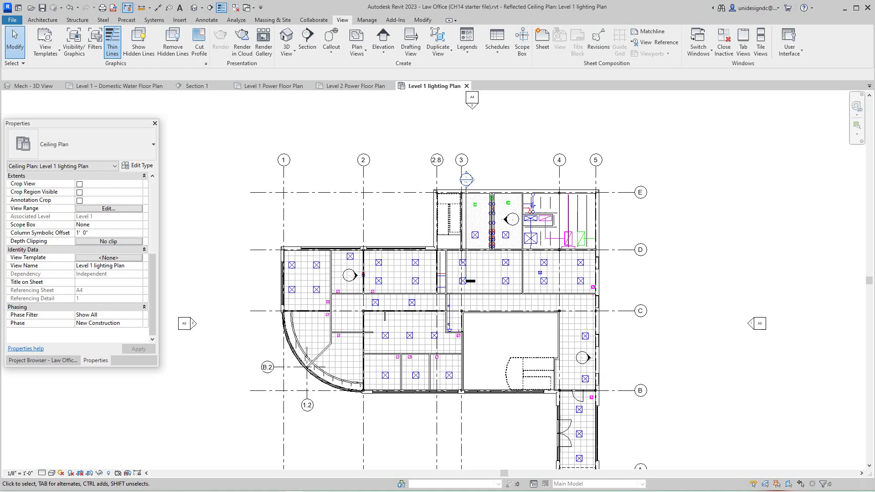
scroll(296, 298, up, 1)
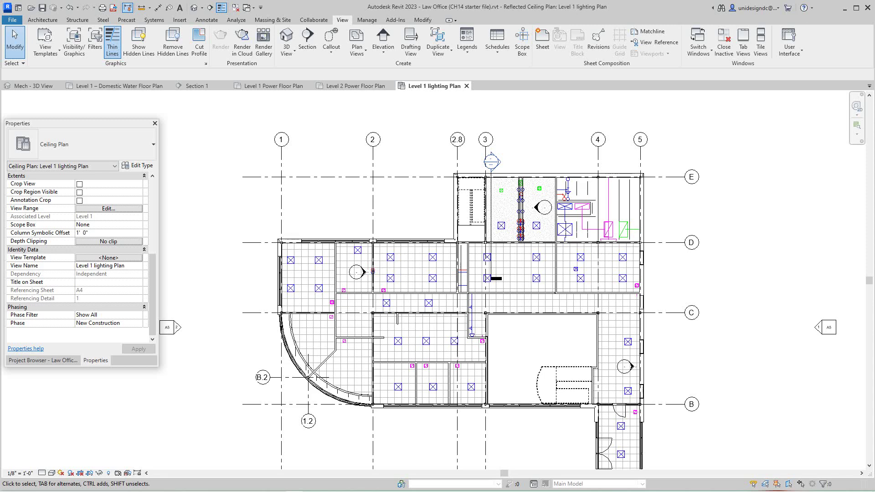
scroll(82, 273, up, 3)
scroll(82, 274, up, 3)
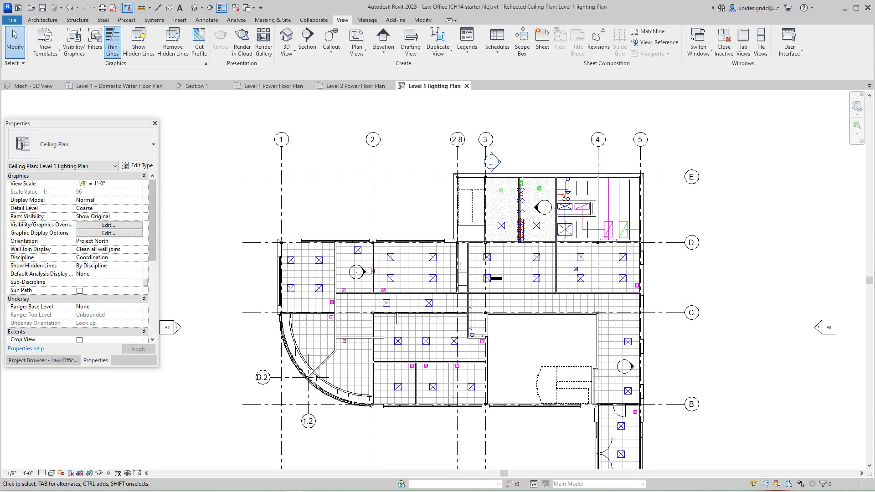
scroll(82, 274, down, 1)
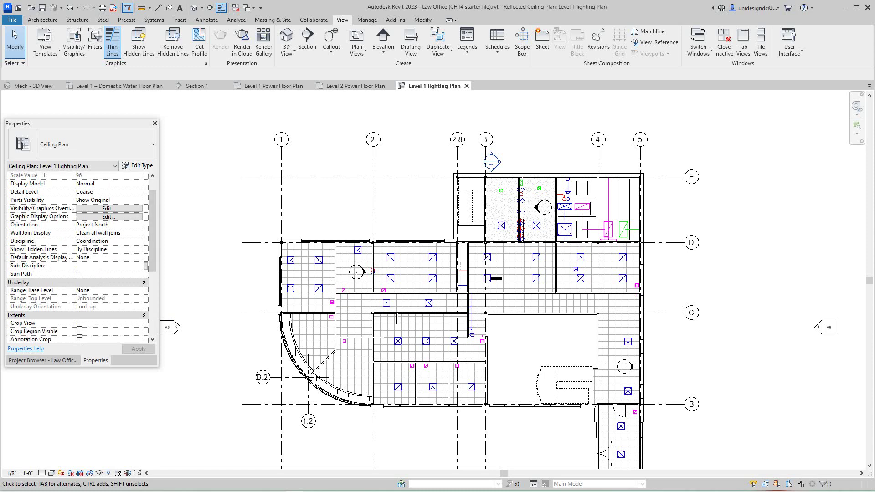
scroll(82, 274, down, 3)
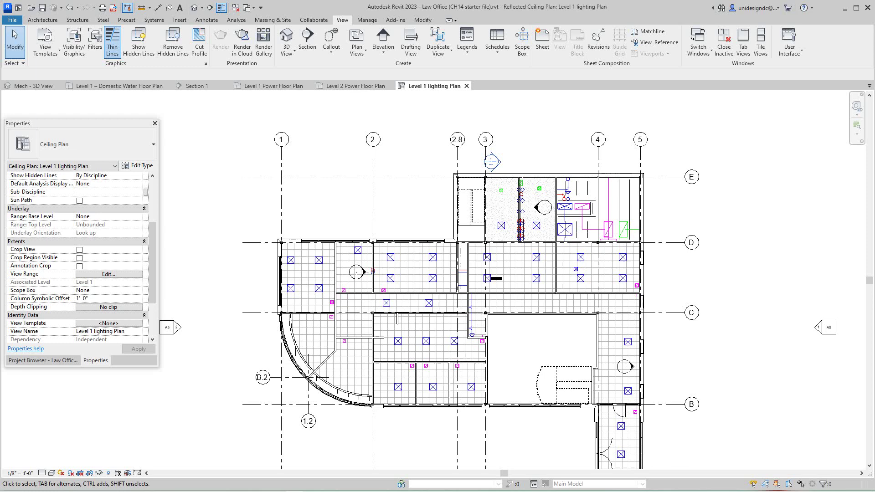
Assign the Electrical Ceiling template, excluding View Scale, with scale 1/4" = 1'-0".
click(108, 323)
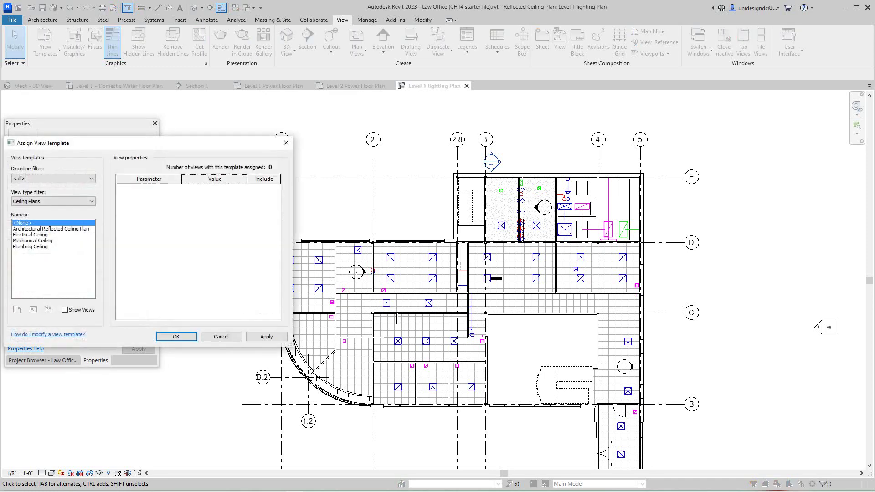
click(31, 234)
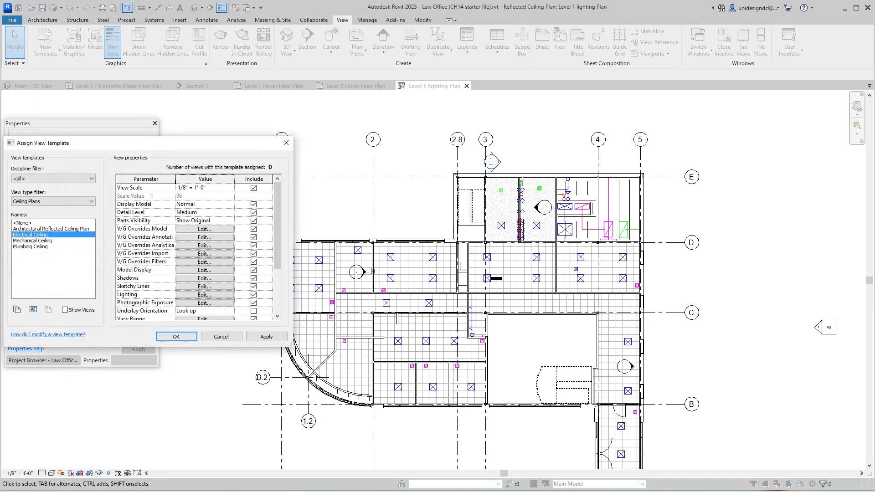
click(254, 188)
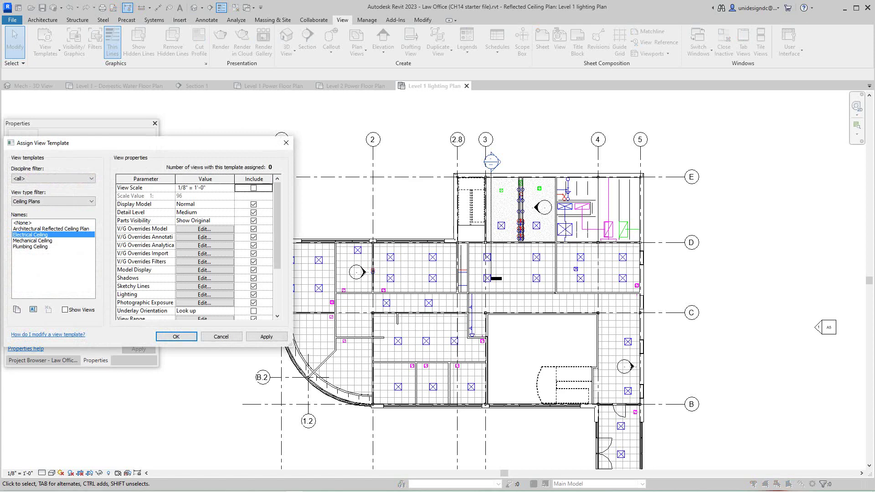
click(206, 188)
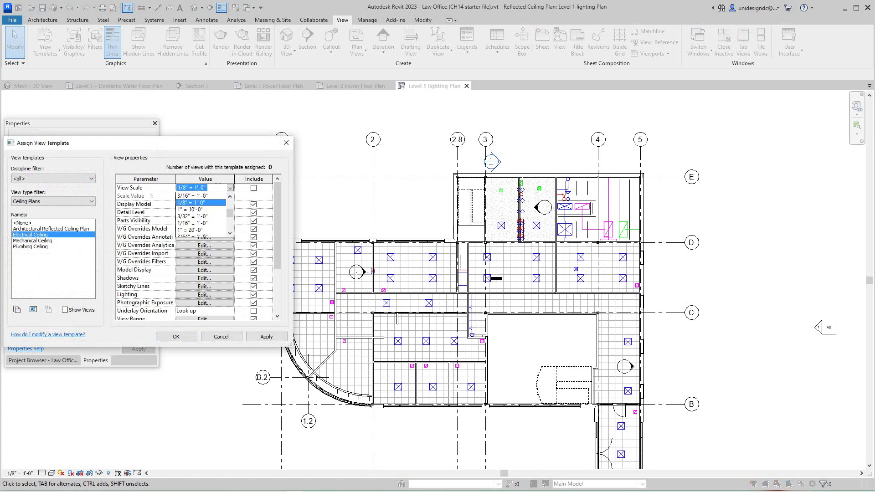
scroll(201, 216, up, 3)
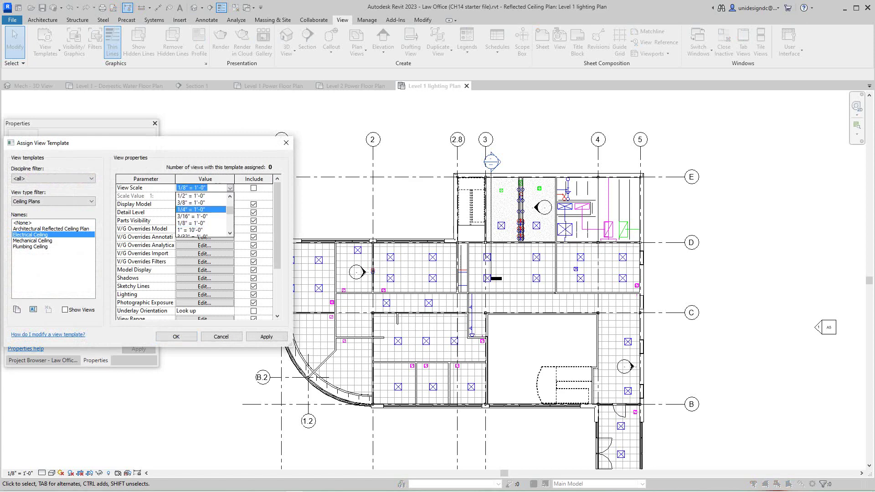
click(198, 209)
click(266, 336)
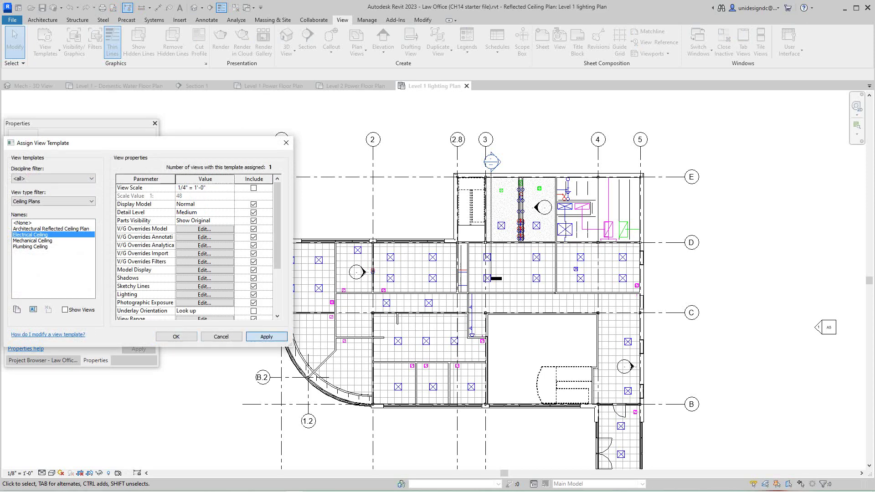
click(176, 337)
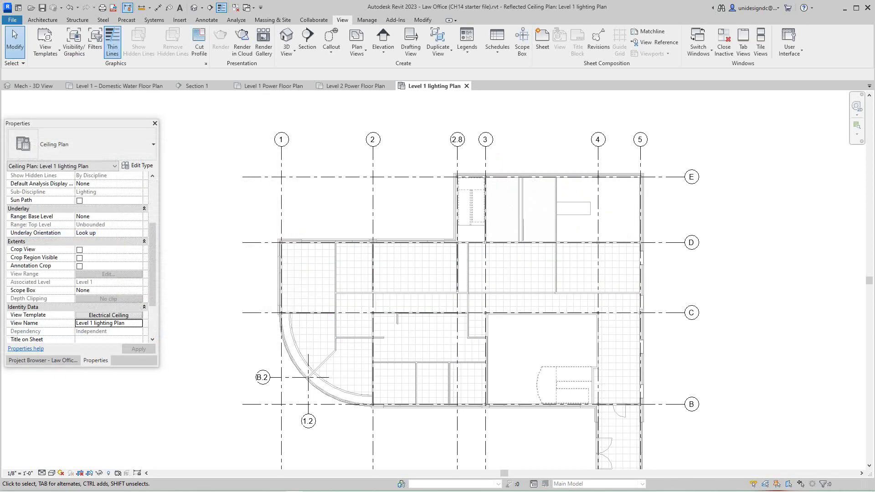
scroll(274, 373, down, 1)
middle_drag(273, 383, 331, 326)
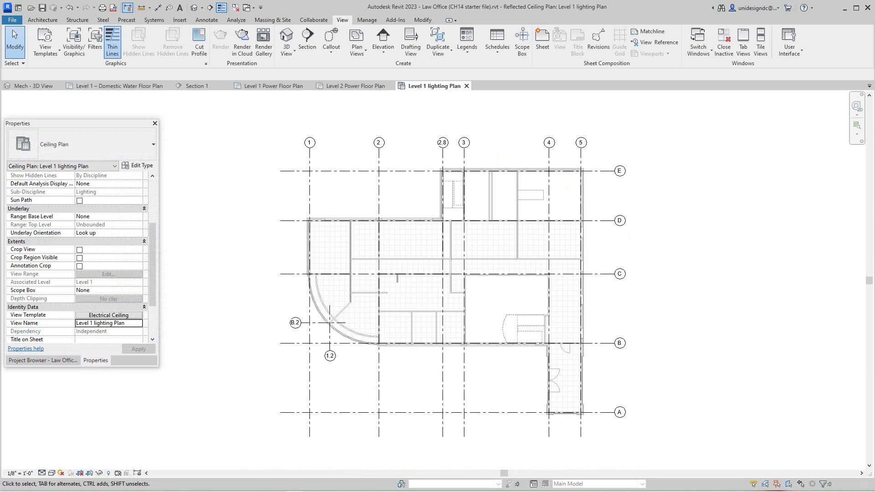
scroll(581, 334, up, 1)
scroll(581, 333, up, 1)
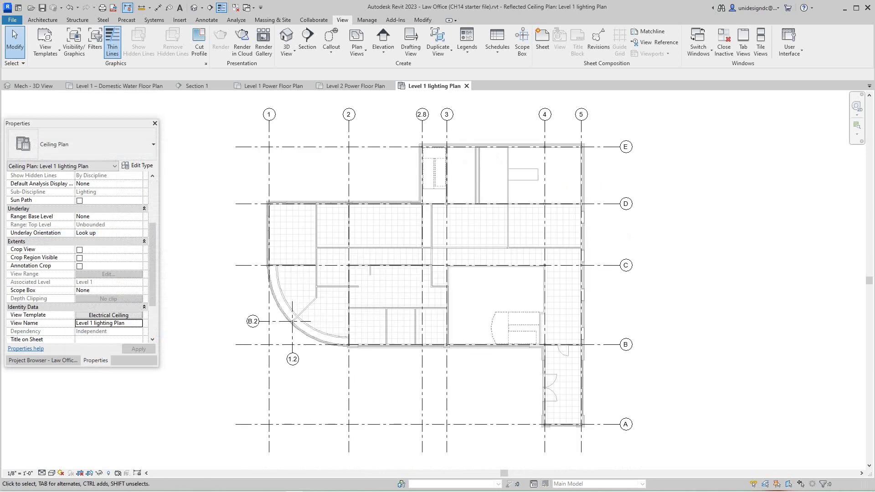
scroll(82, 274, up, 1)
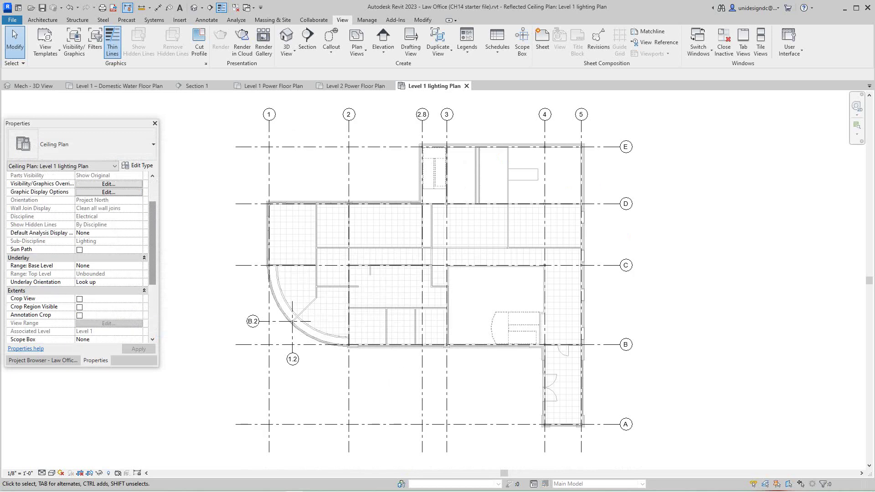
scroll(82, 274, up, 1)
scroll(82, 274, up, 1)
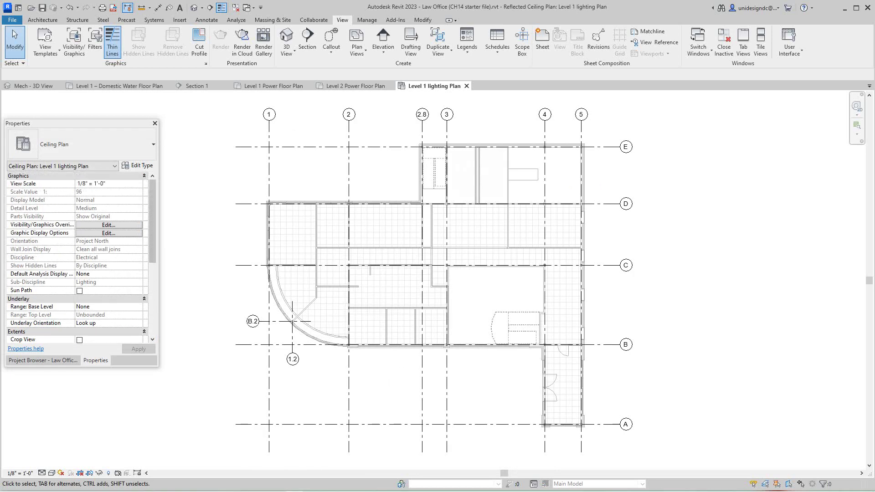
scroll(82, 273, down, 2)
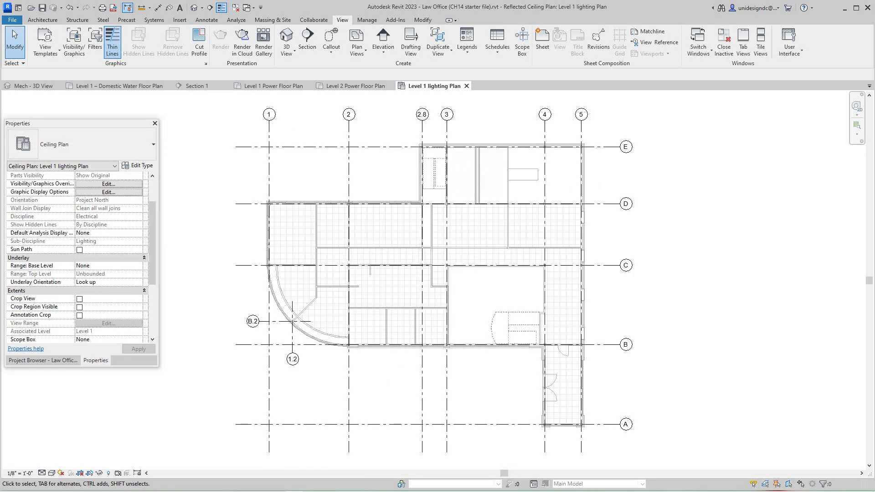
scroll(222, 297, down, 1)
scroll(222, 295, up, 1)
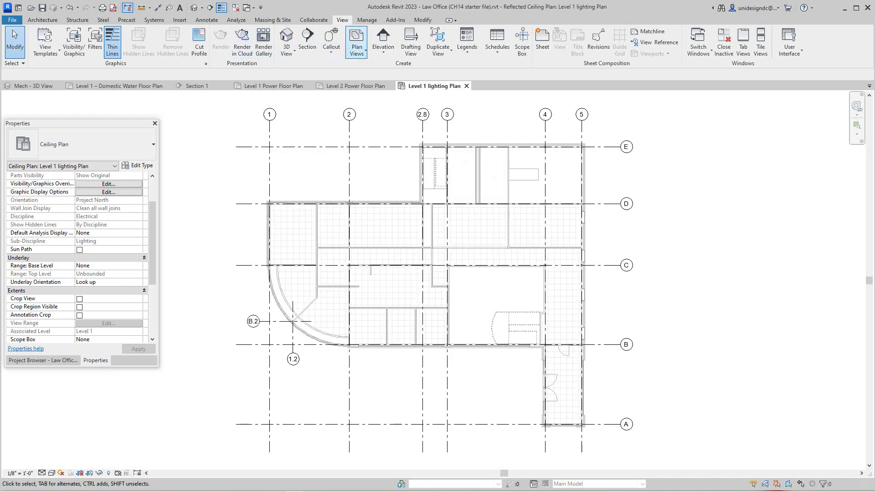
Create a duplicate reflected ceiling plan for Level 2, allowing existing views to be duplicated.
click(357, 54)
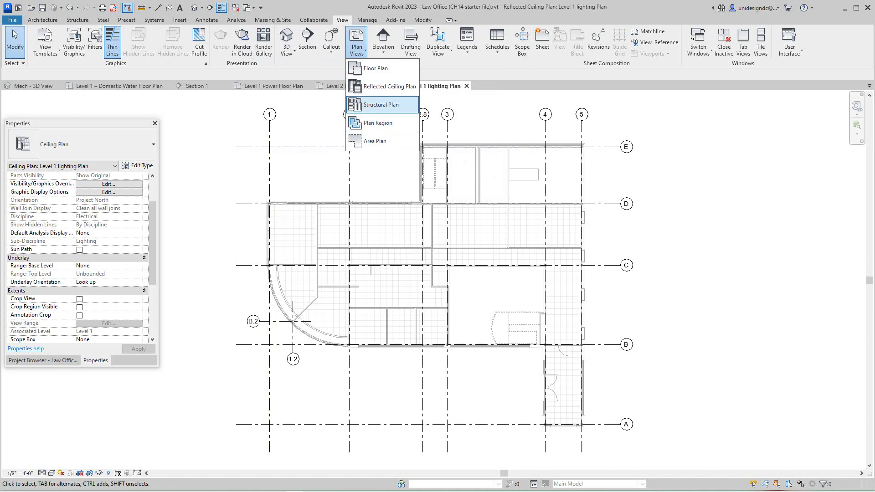
click(389, 86)
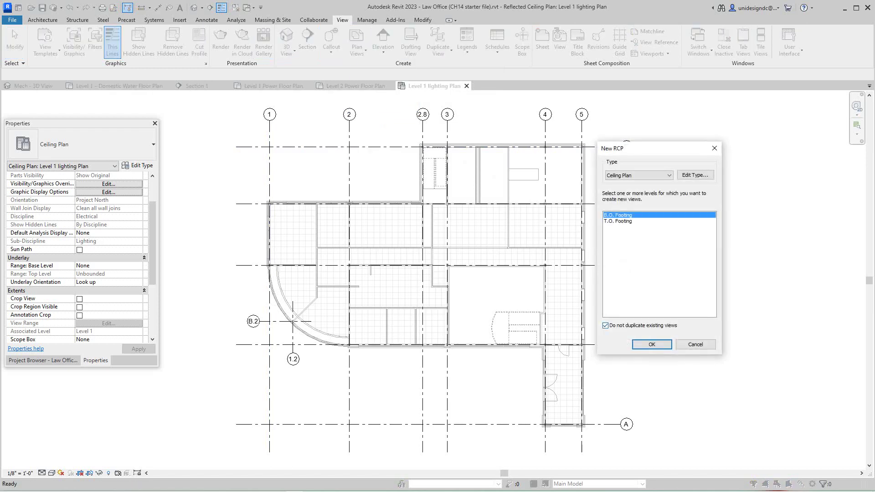
click(605, 326)
click(612, 227)
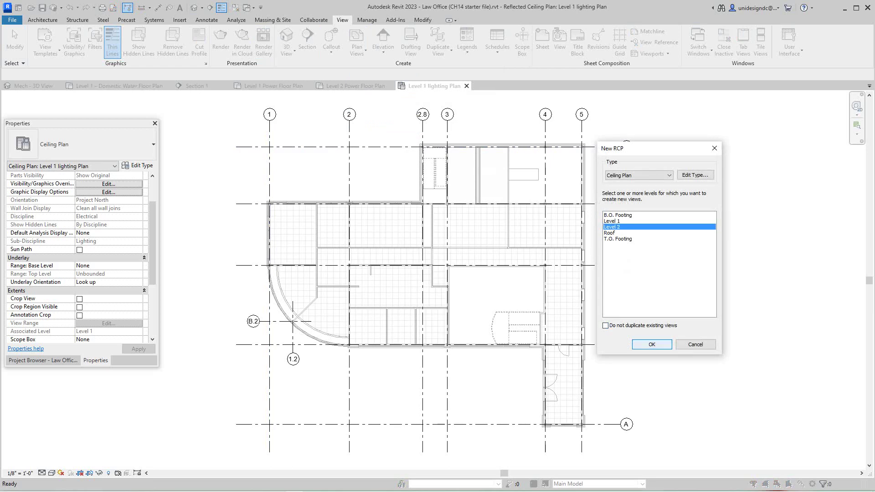
click(652, 345)
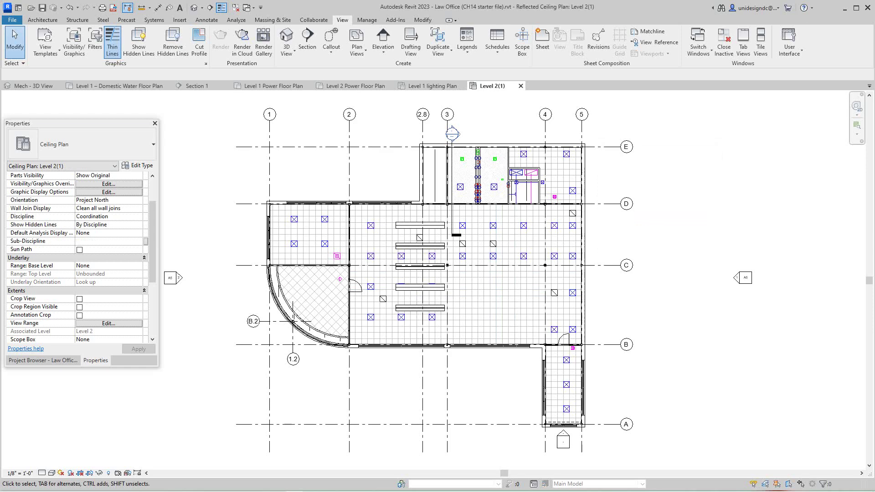
scroll(83, 260, down, 1)
Switch the docked panel back to the Project Browser.
click(41, 360)
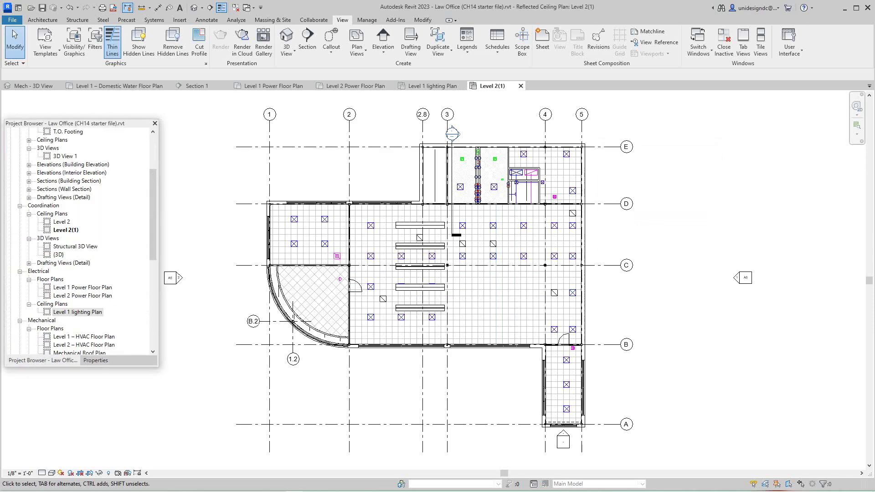
scroll(82, 260, down, 3)
scroll(82, 260, down, 3)
scroll(82, 260, down, 3)
scroll(82, 260, down, 3)
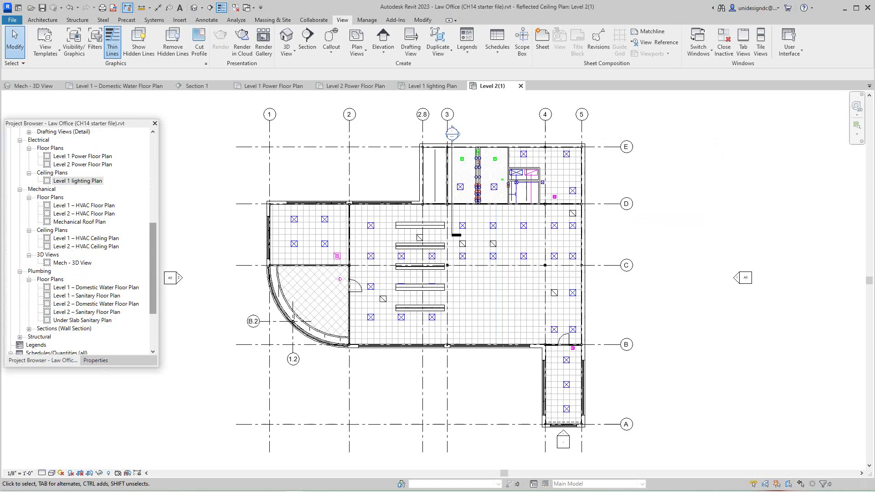
scroll(82, 260, down, 3)
scroll(83, 259, down, 3)
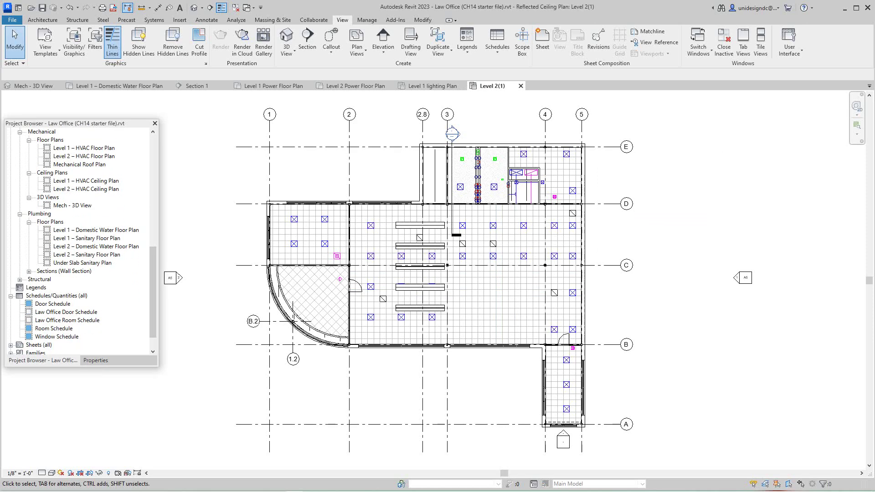
scroll(82, 260, down, 3)
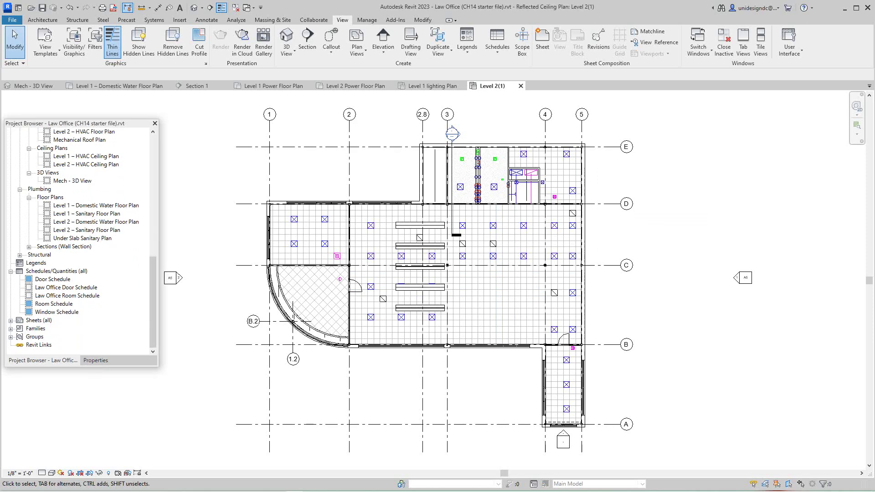